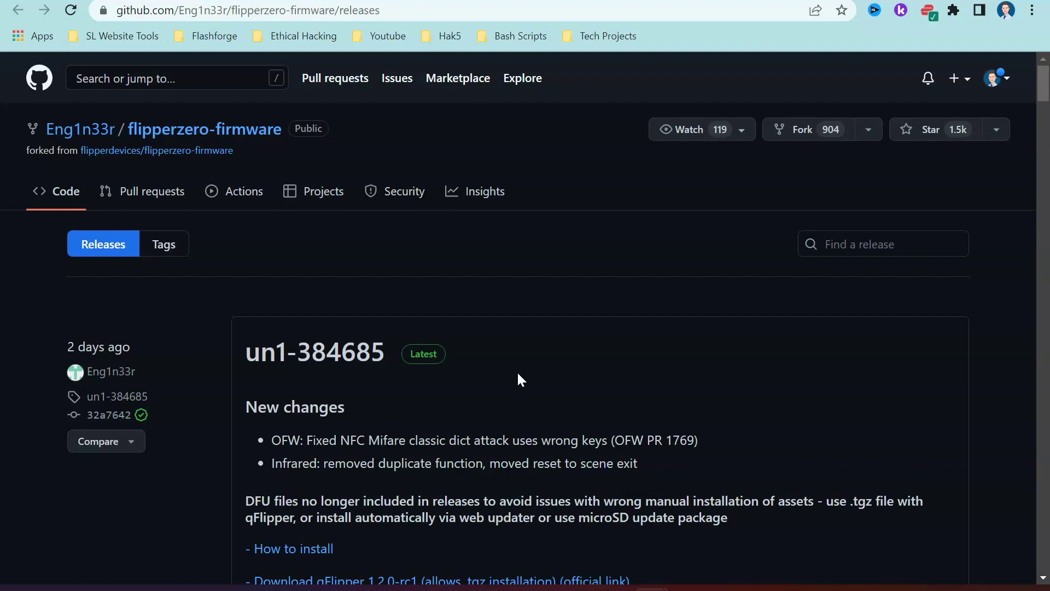
# Open the flipperzero-firmware repository page and select its three-line disclaimer text.
pyautogui.click(293, 129)
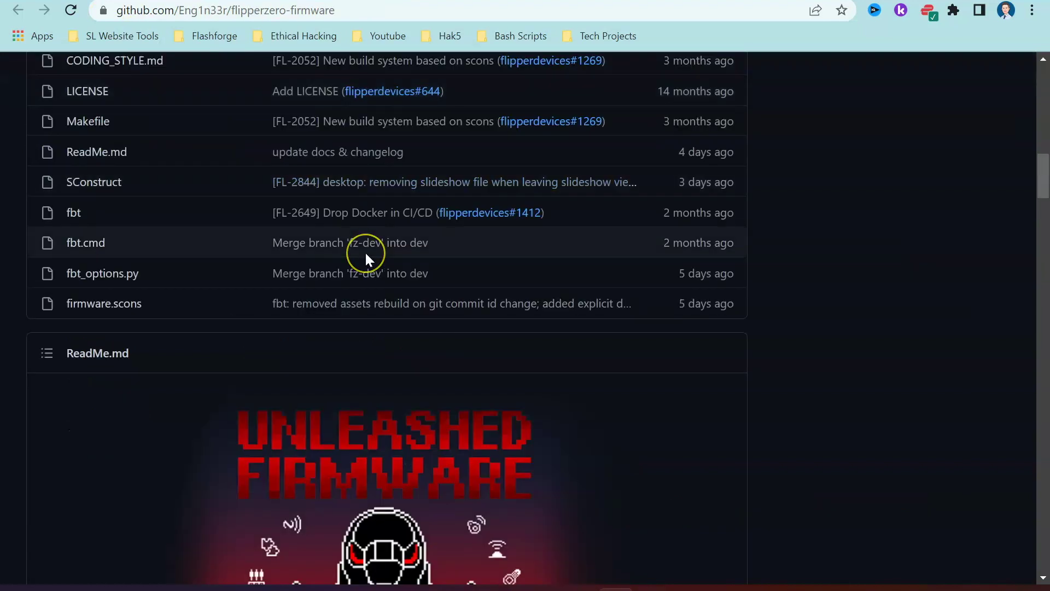
pyautogui.scroll(15, 366, 251)
pyautogui.scroll(-8, 365, 257)
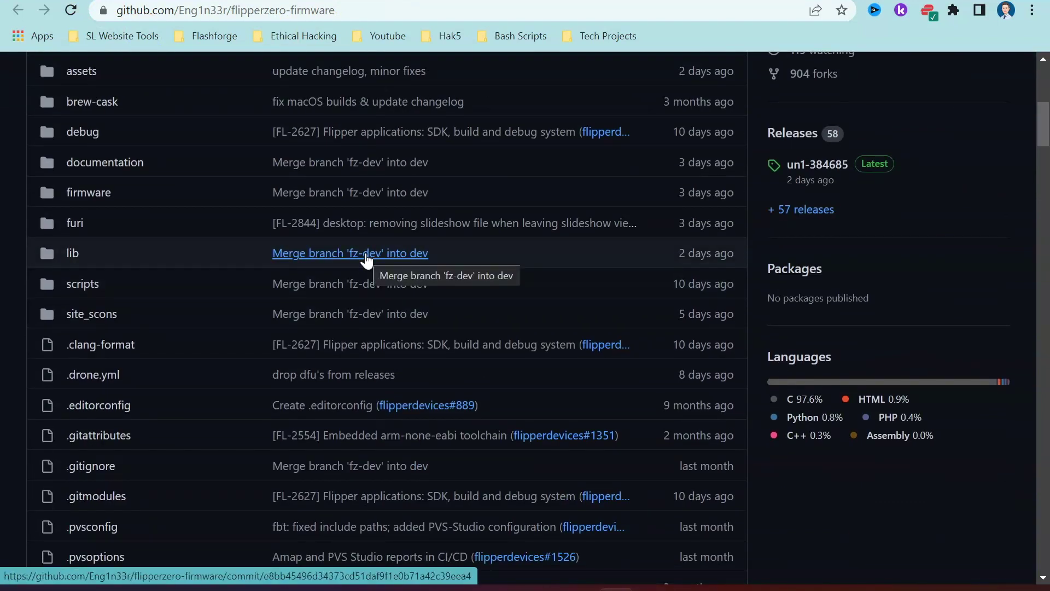
pyautogui.scroll(-15, 365, 259)
pyautogui.scroll(-6, 367, 261)
pyautogui.scroll(-3, 366, 255)
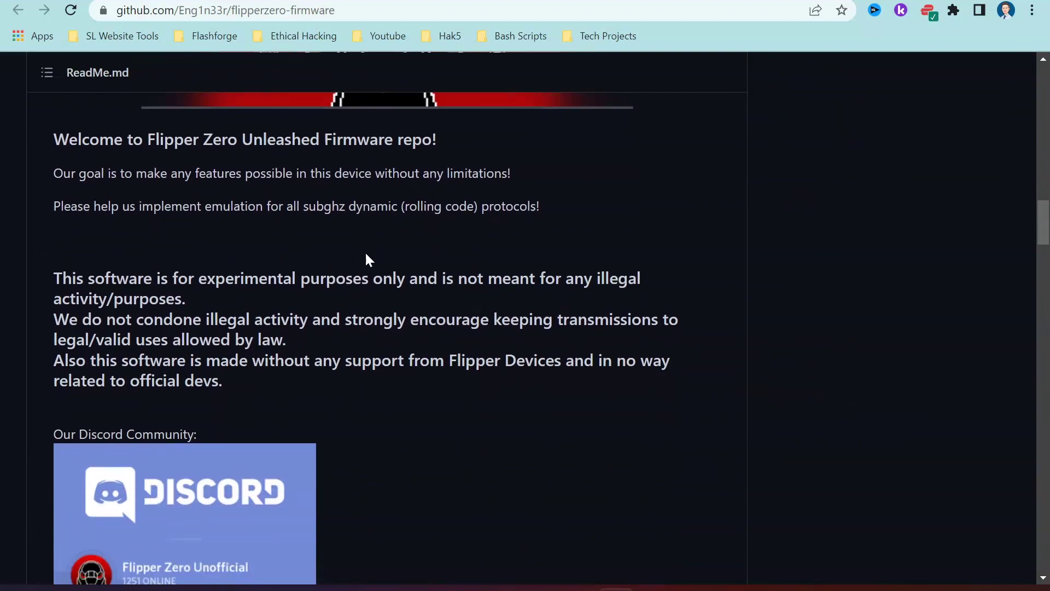
pyautogui.moveTo(295, 270); pyautogui.dragTo(45, 164)
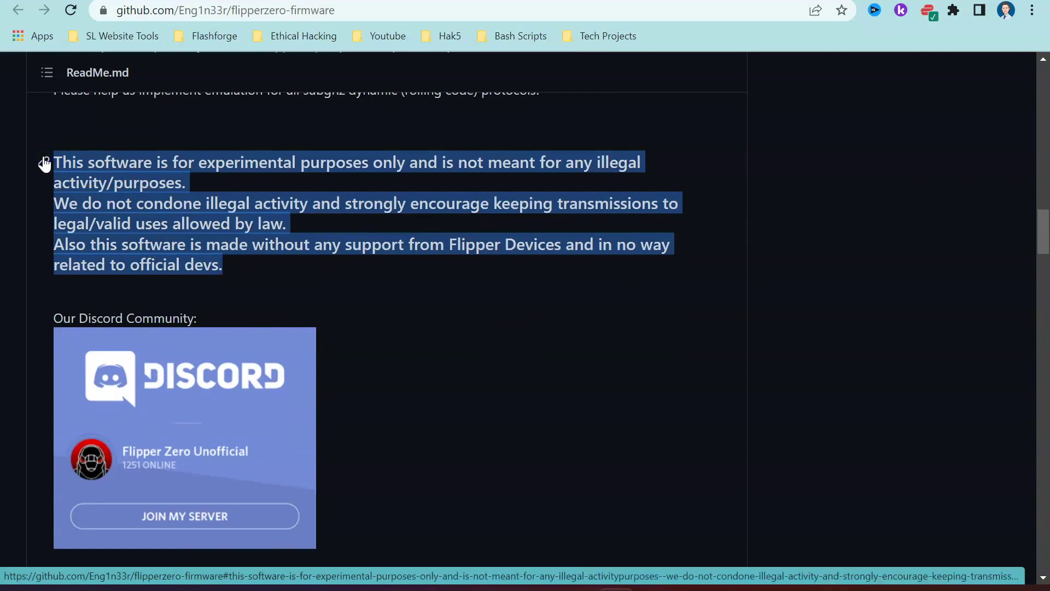
# Scroll through the ReadMe's changes, protocols and community apps, then back up to the files.
pyautogui.scroll(-6, 45, 164)
pyautogui.scroll(-4, 173, 317)
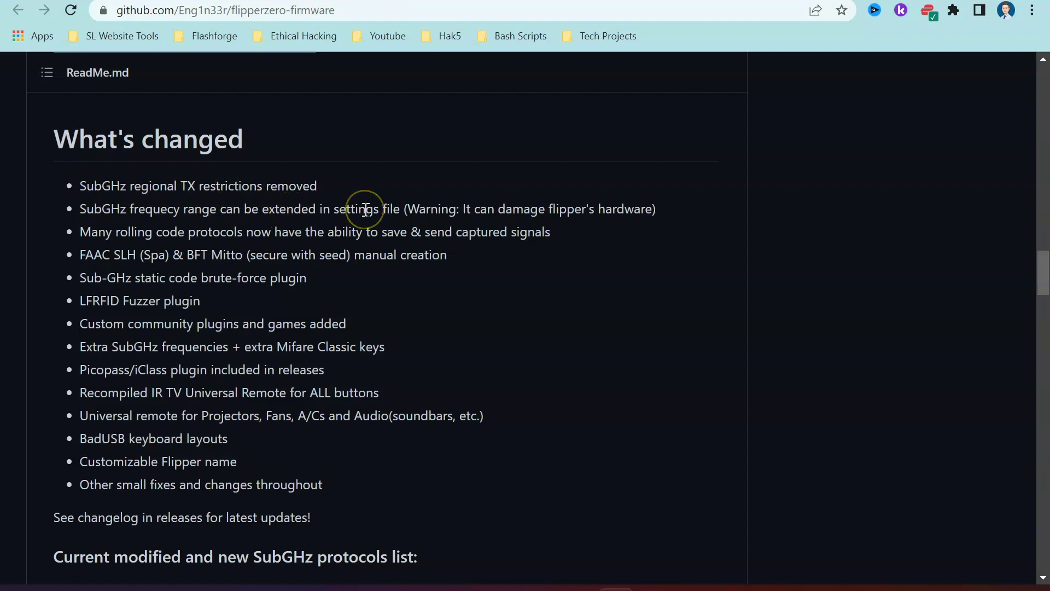
pyautogui.scroll(-7, 366, 210)
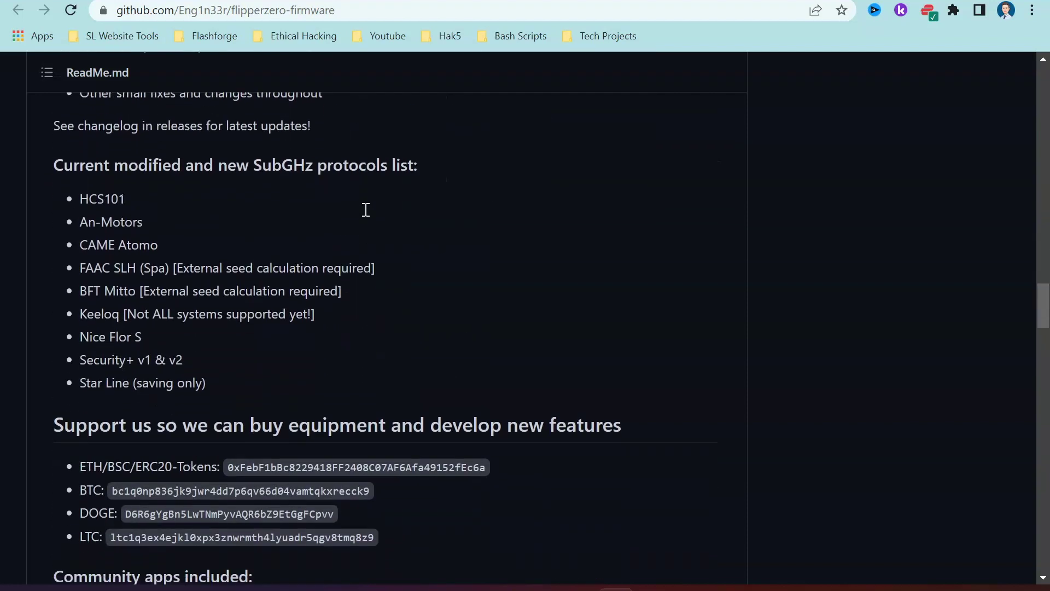
pyautogui.scroll(-12, 366, 210)
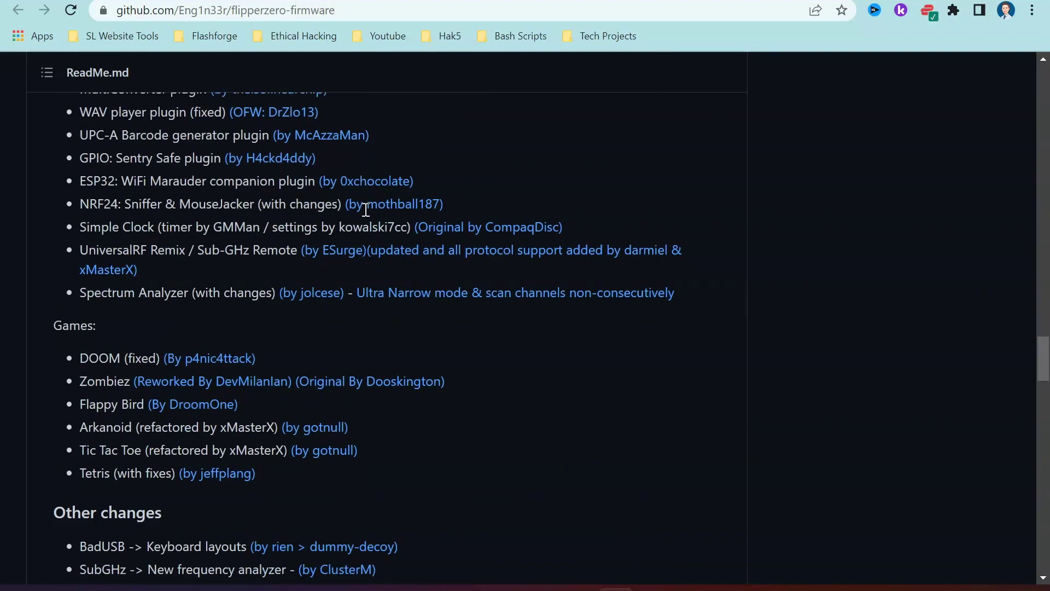
pyautogui.scroll(20, 365, 210)
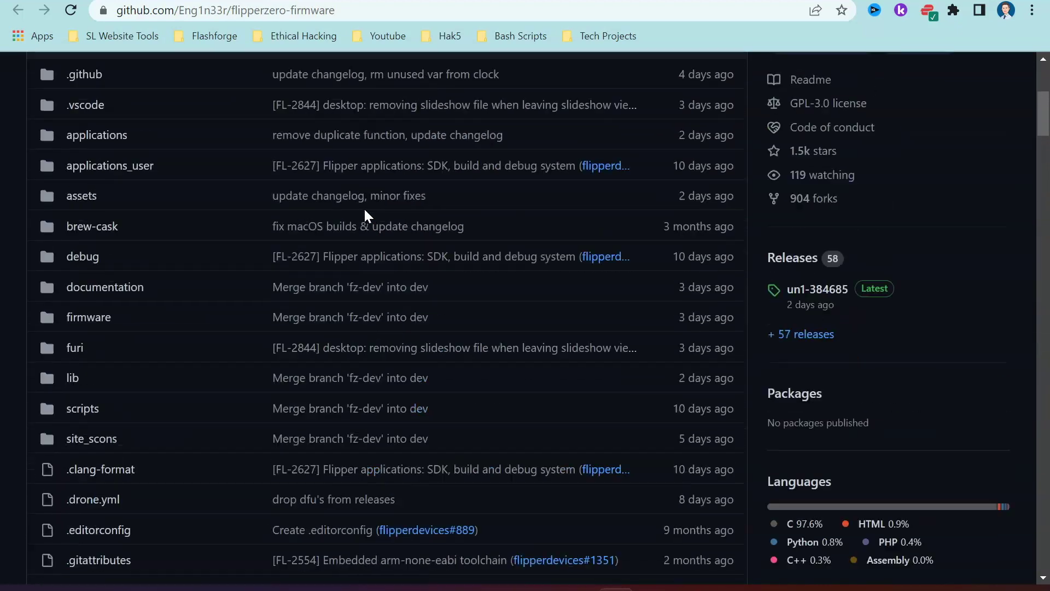
pyautogui.scroll(5, 363, 210)
pyautogui.scroll(-4, 364, 213)
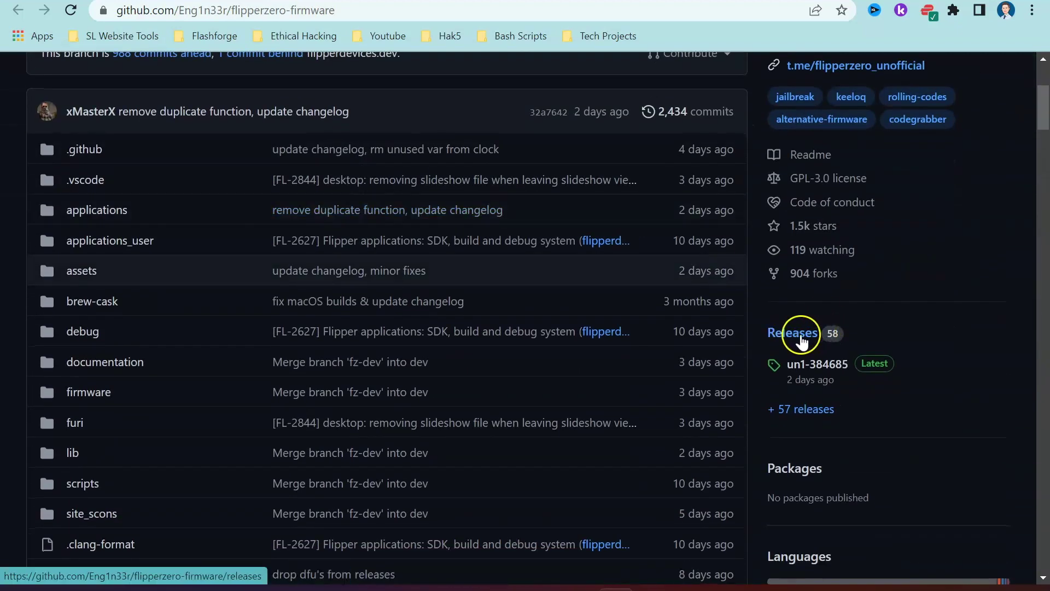
# Open the fork's Releases and scroll to the un1-384685 install notes.
pyautogui.click(801, 335)
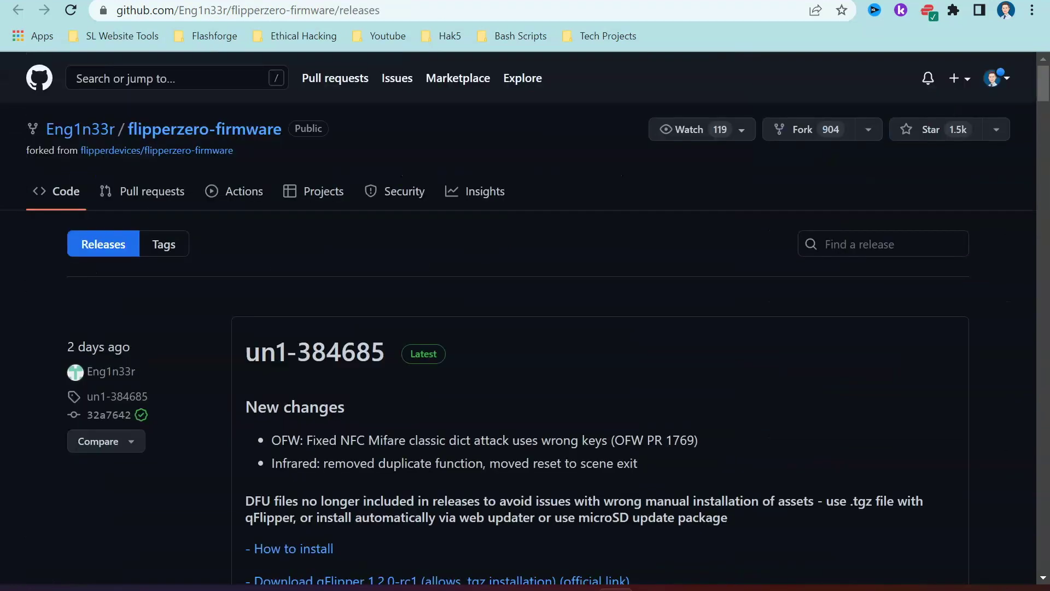
pyautogui.scroll(-5, 358, 347)
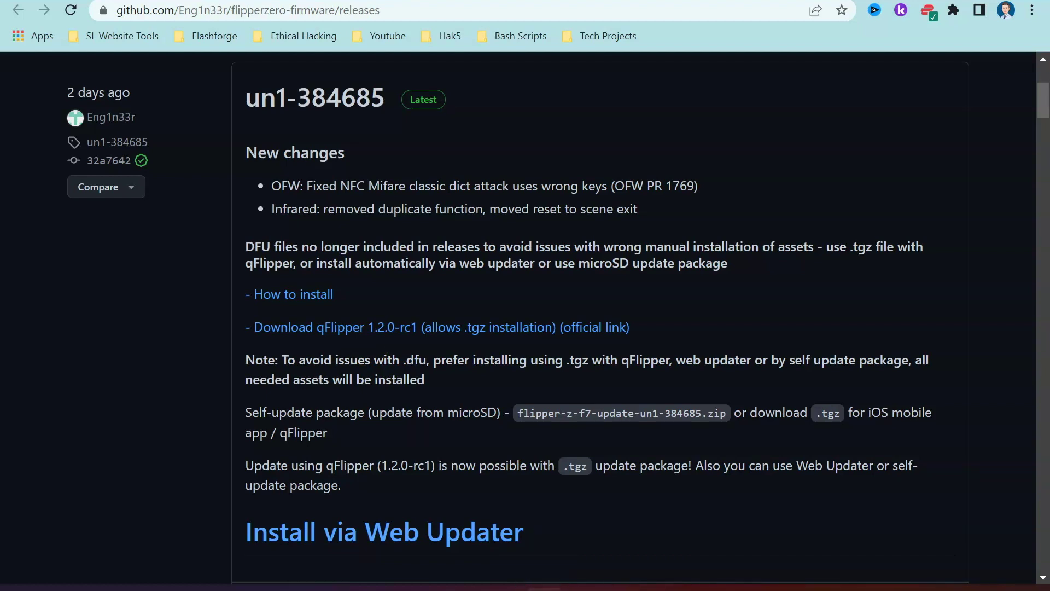
# Browse File Explorer to Desktop > Flipper Zero > 0.66.2-0913-RM.A > 0.66.2-0913-RM.A.
pyautogui.click(544, 589)
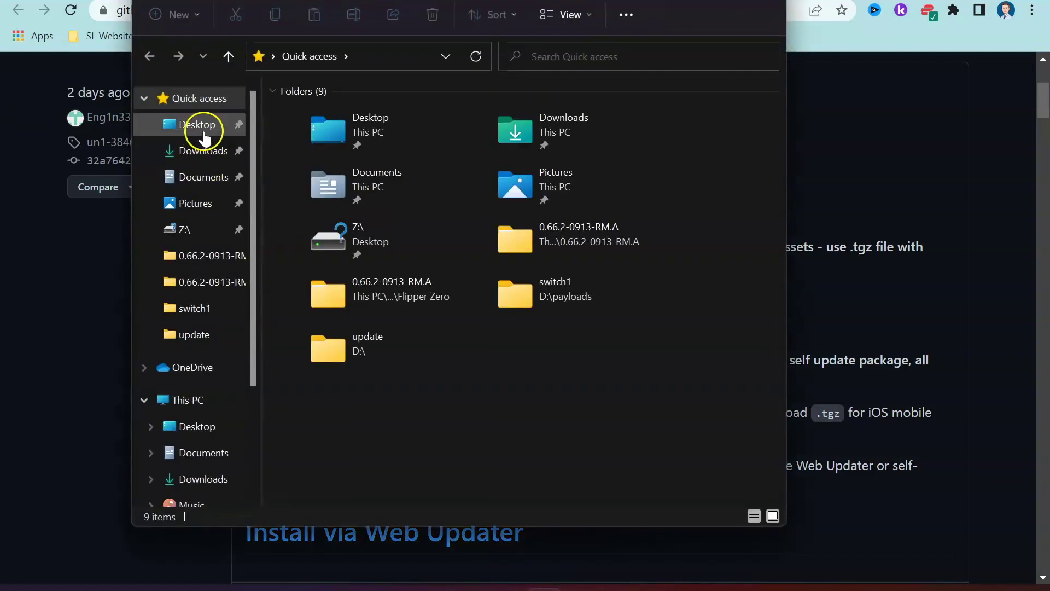
pyautogui.click(202, 129)
pyautogui.doubleClick(395, 123)
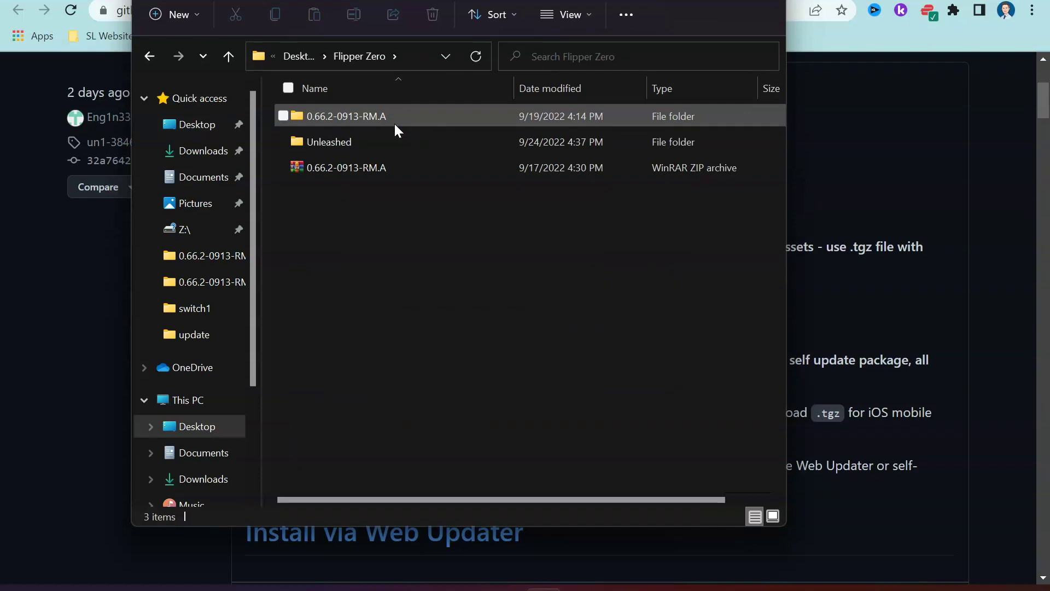
pyautogui.doubleClick(393, 122)
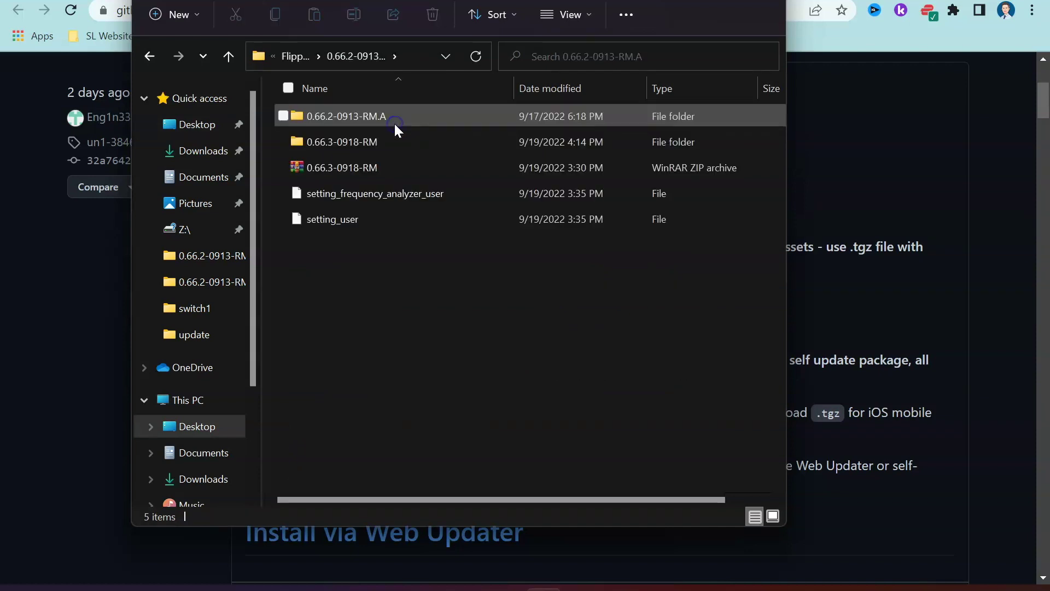
pyautogui.click(373, 271)
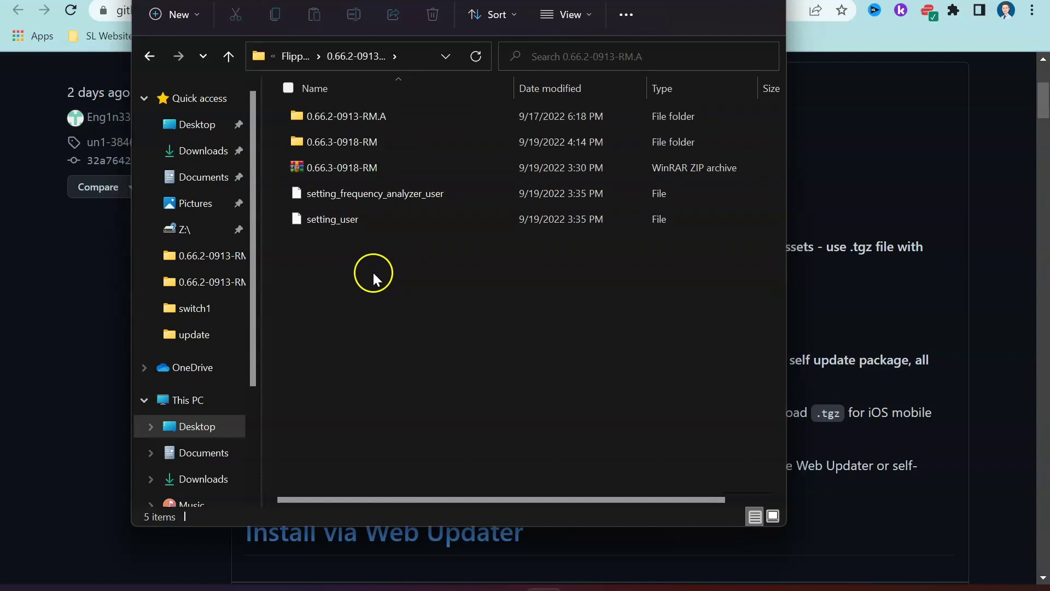
pyautogui.doubleClick(386, 123)
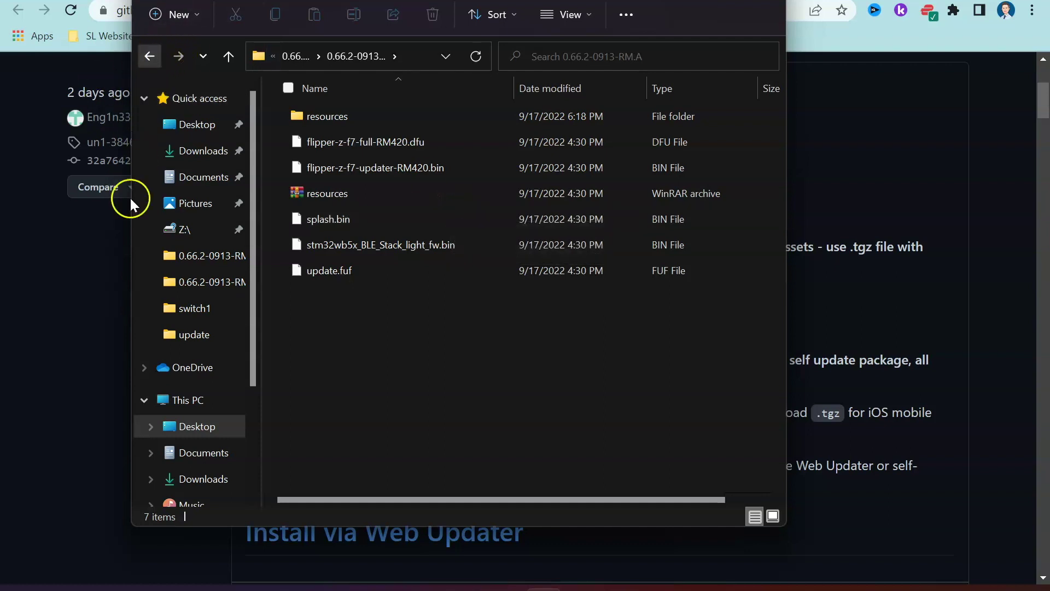
# Return to the GitHub releases page and bring the un1-384685 Assets list into view.
pyautogui.click(111, 248)
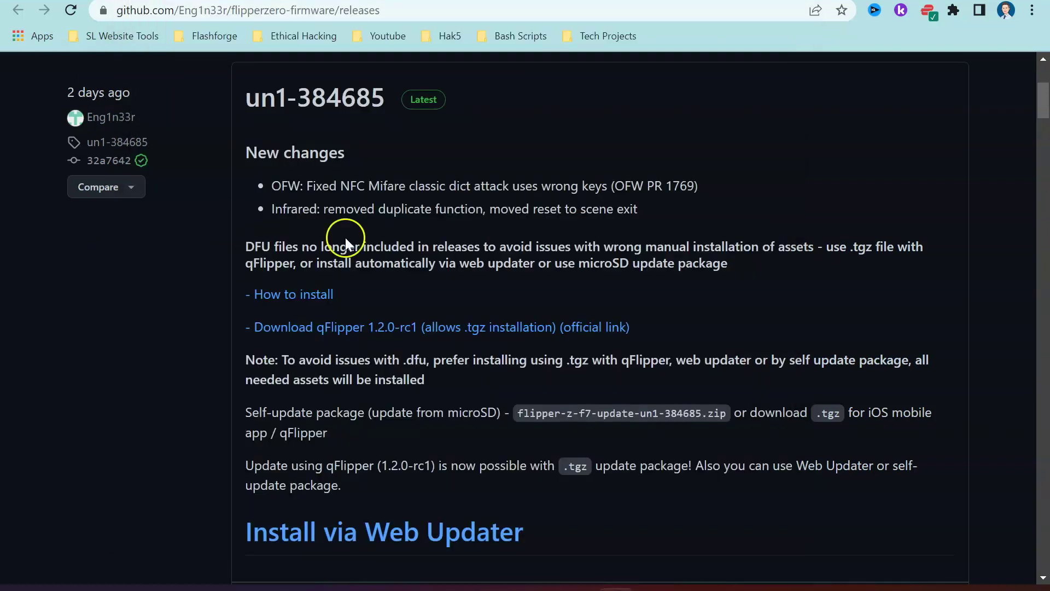
pyautogui.scroll(-8, 434, 404)
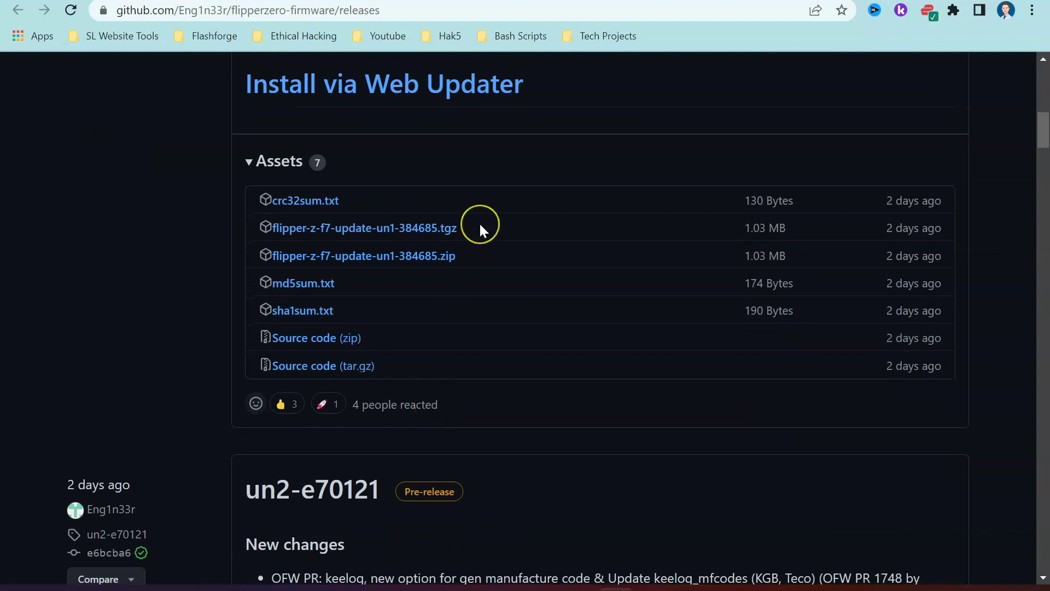
pyautogui.scroll(3, 479, 222)
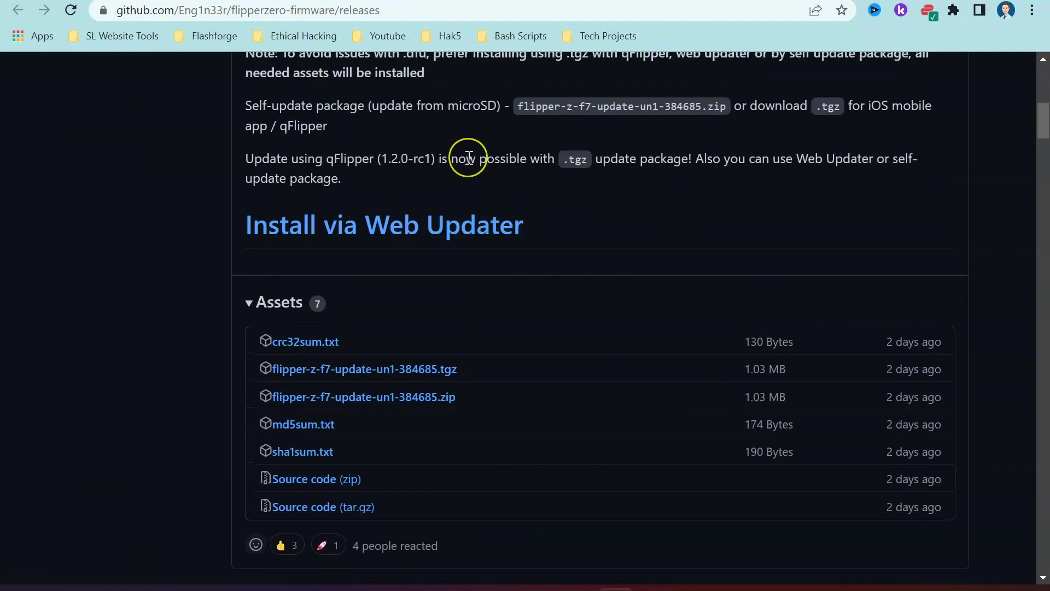
pyautogui.scroll(1, 469, 157)
pyautogui.scroll(-1, 469, 157)
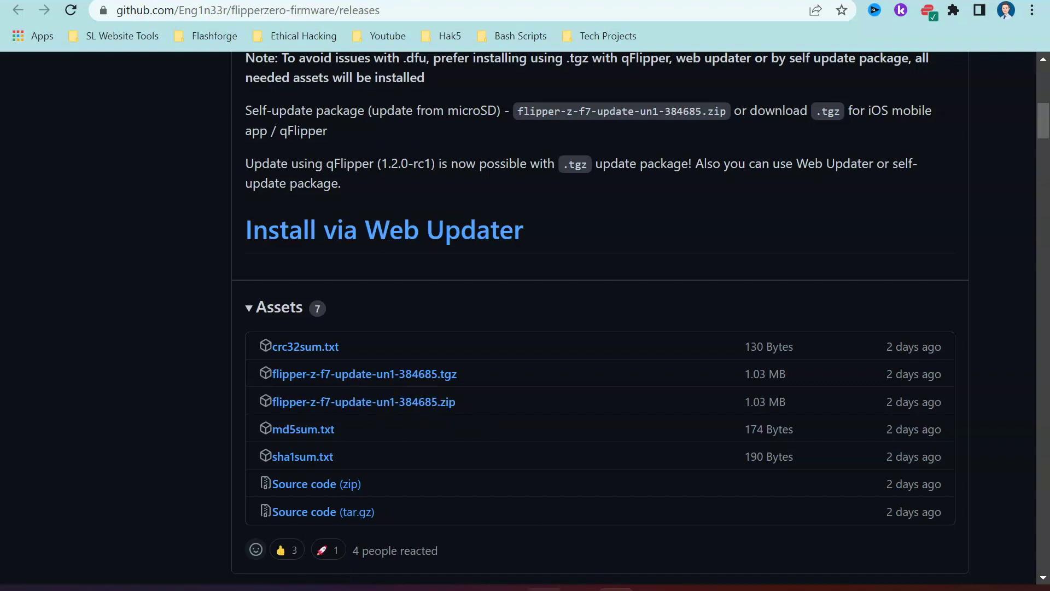
# Go to Desktop > Flipper Zero > Unleashed, select the un1-384685 update zip, then switch to qFlipper.
pyautogui.click(606, 586)
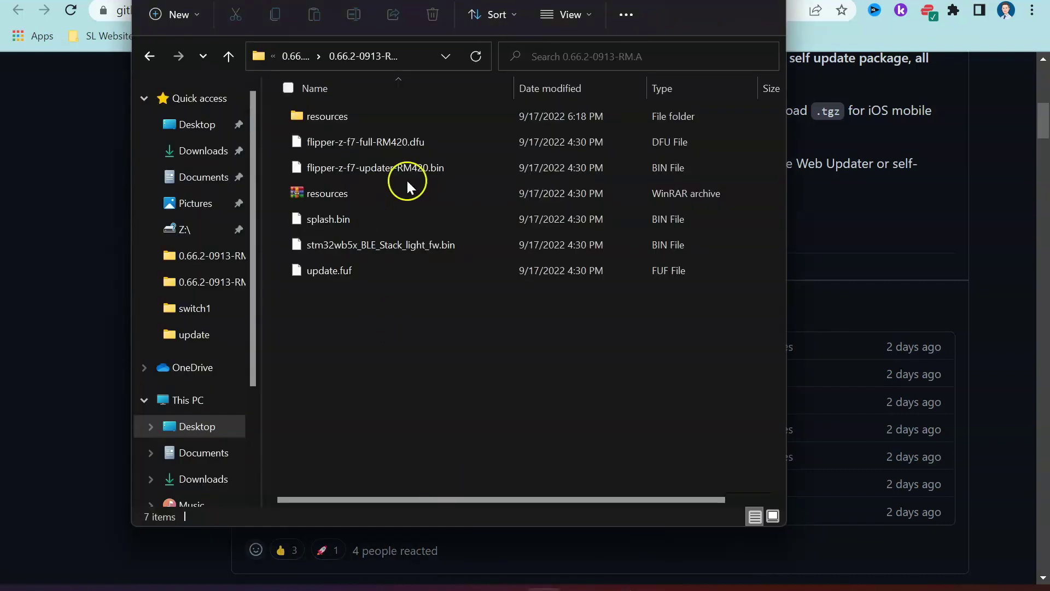
pyautogui.click(275, 54)
pyautogui.click(201, 125)
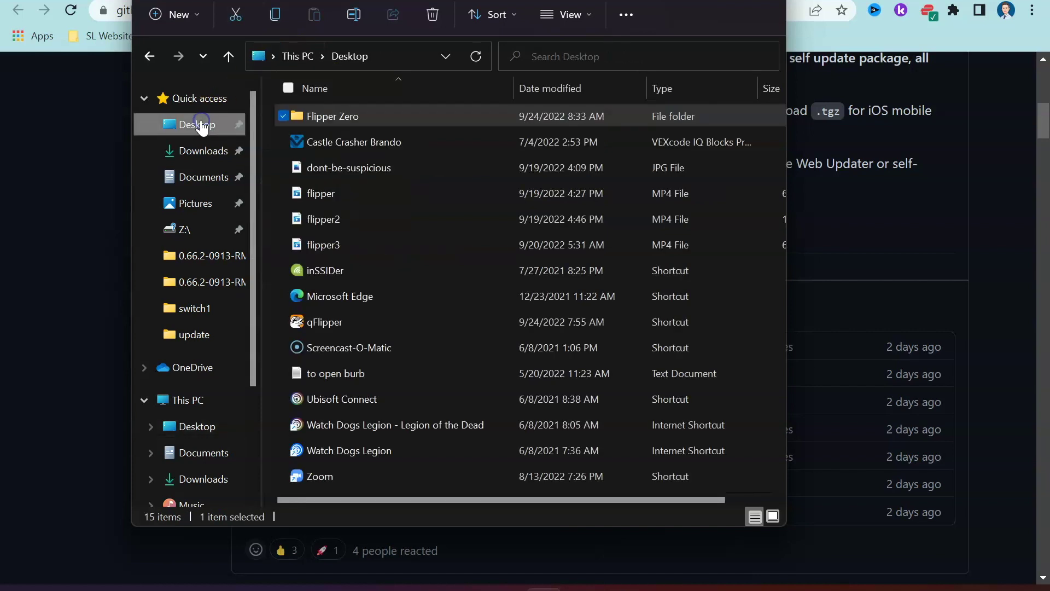
pyautogui.doubleClick(365, 116)
pyautogui.doubleClick(373, 145)
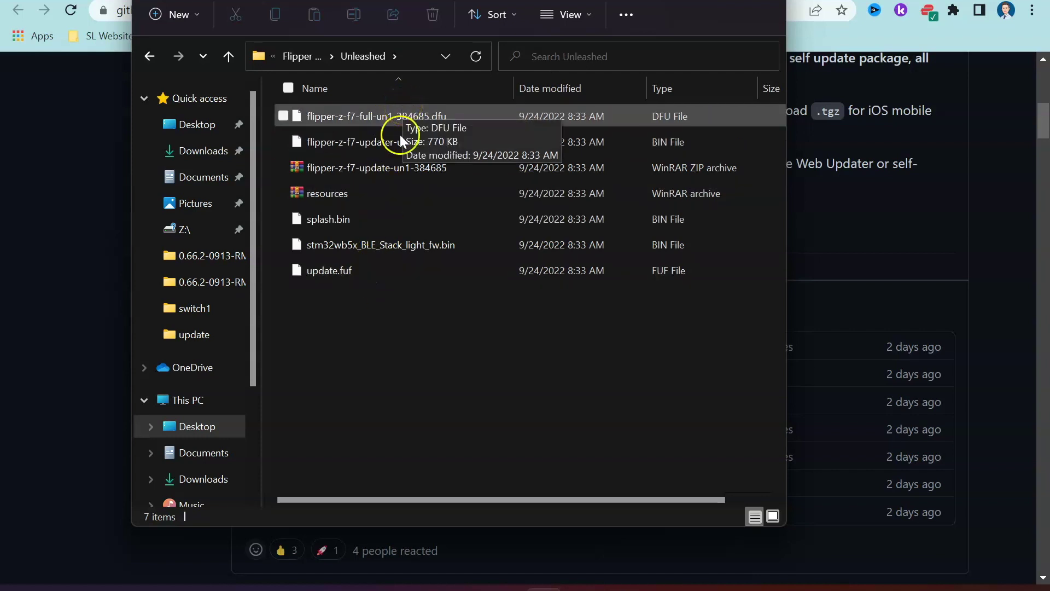
pyautogui.click(389, 161)
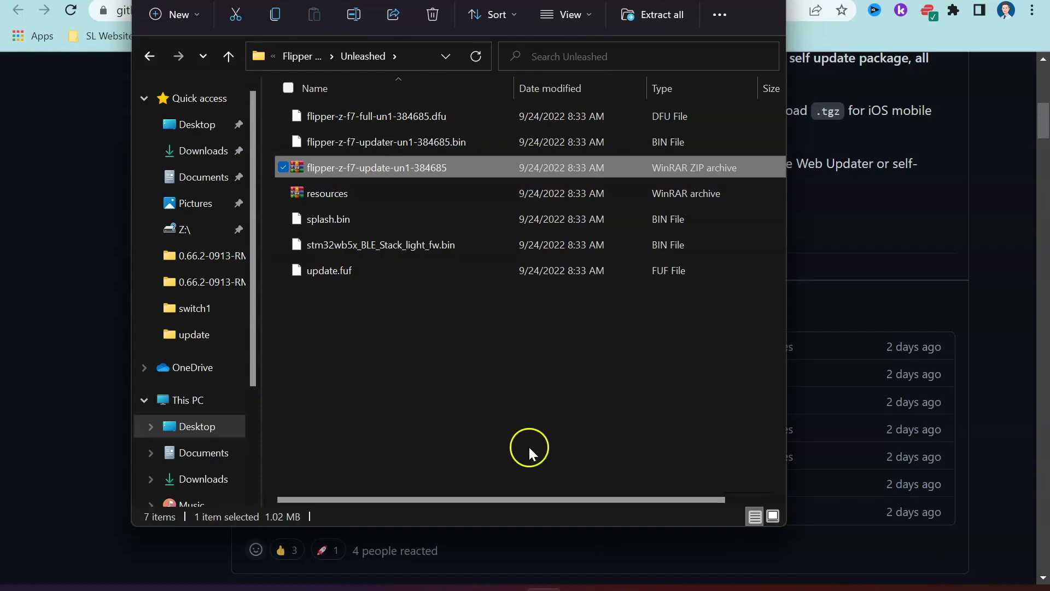
pyautogui.click(564, 584)
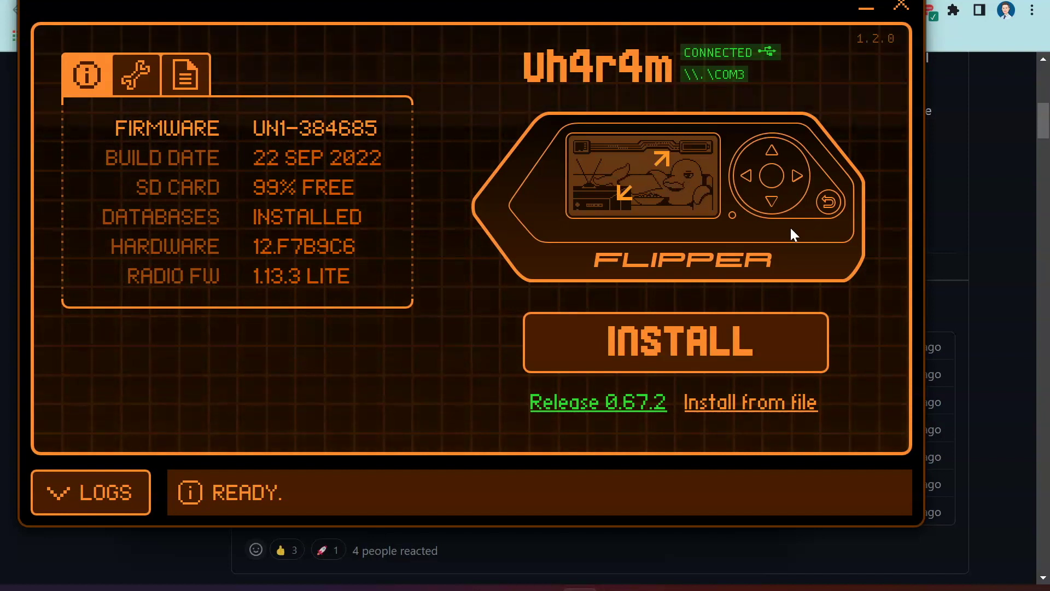
# Open the Flipper's remote screen control and its main menu.
pyautogui.click(668, 175)
pyautogui.click(788, 165)
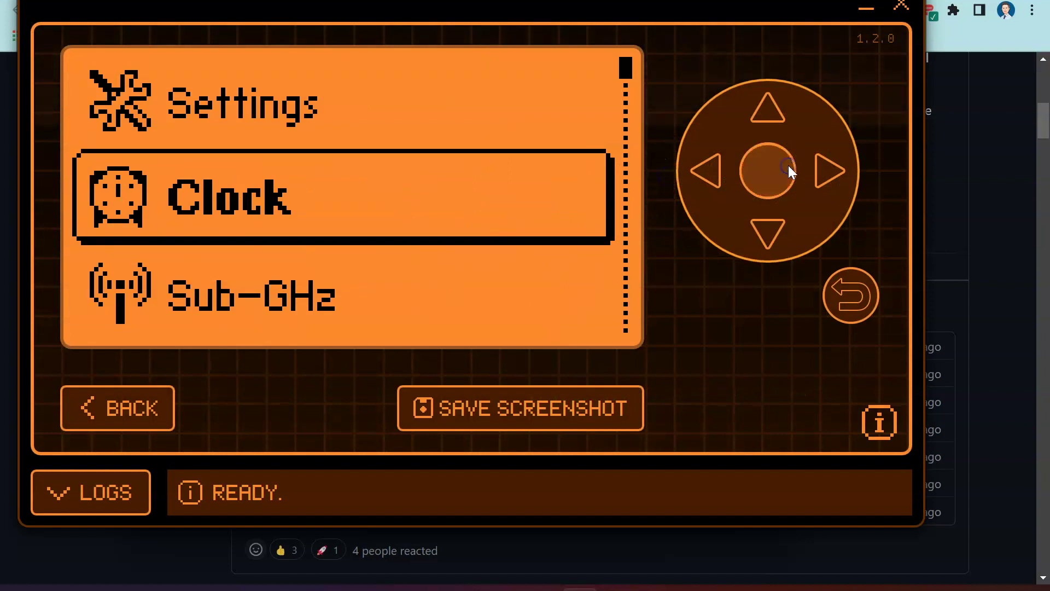
pyautogui.click(776, 226)
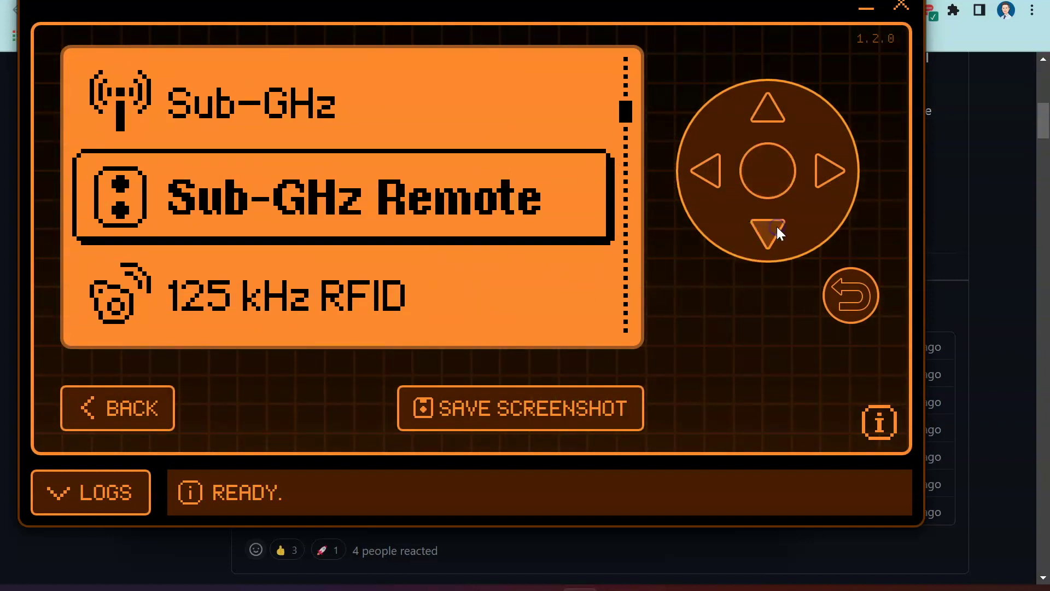
pyautogui.click(235, 100)
pyautogui.click(399, 209)
# Open Sub-GHz Remote and load the unirf_map_example map.
pyautogui.click(769, 228)
pyautogui.click(768, 116)
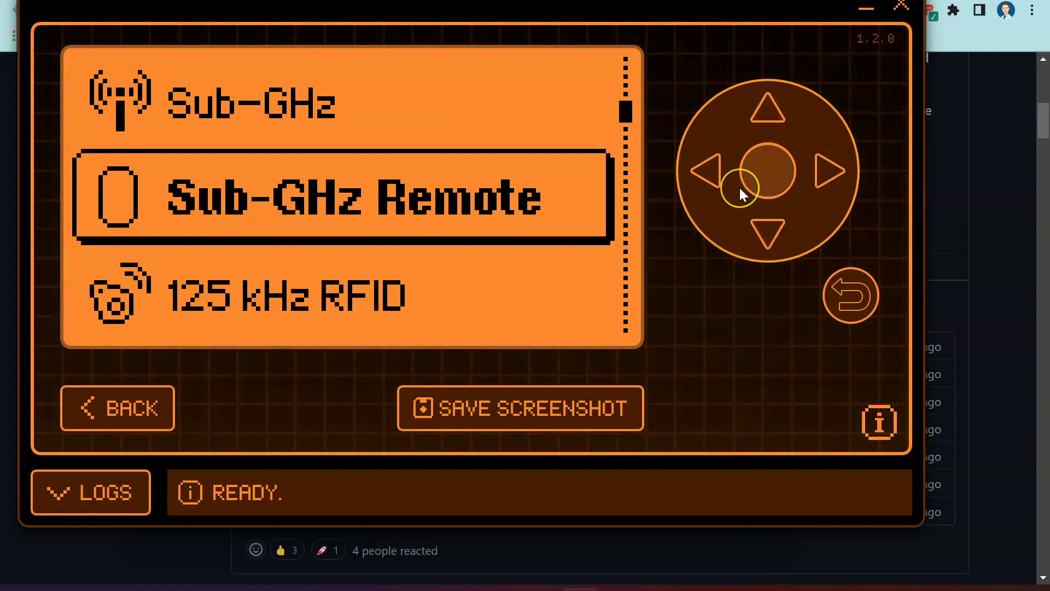
pyautogui.click(767, 181)
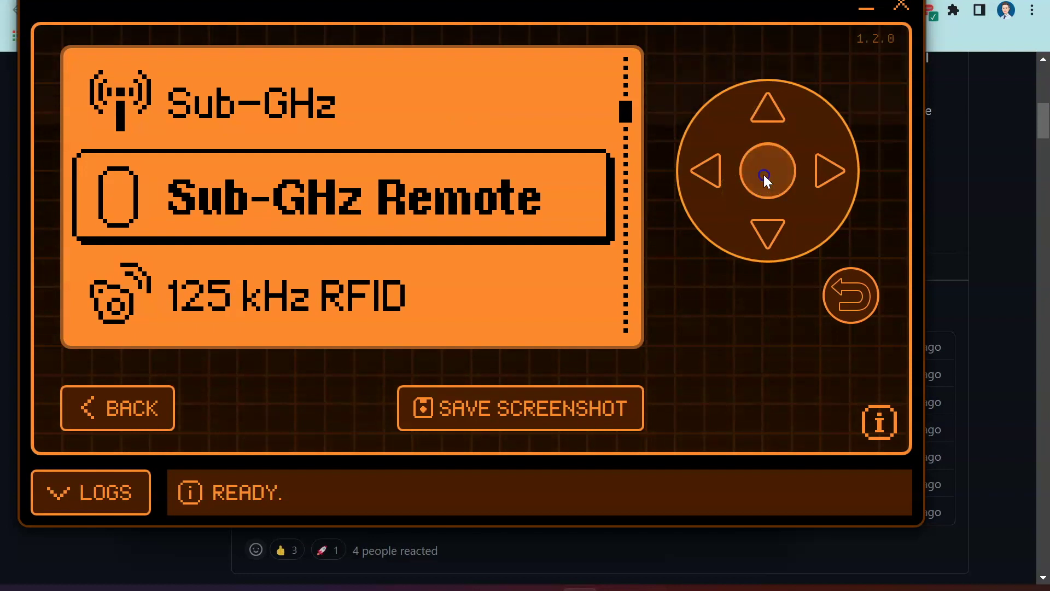
pyautogui.click(770, 235)
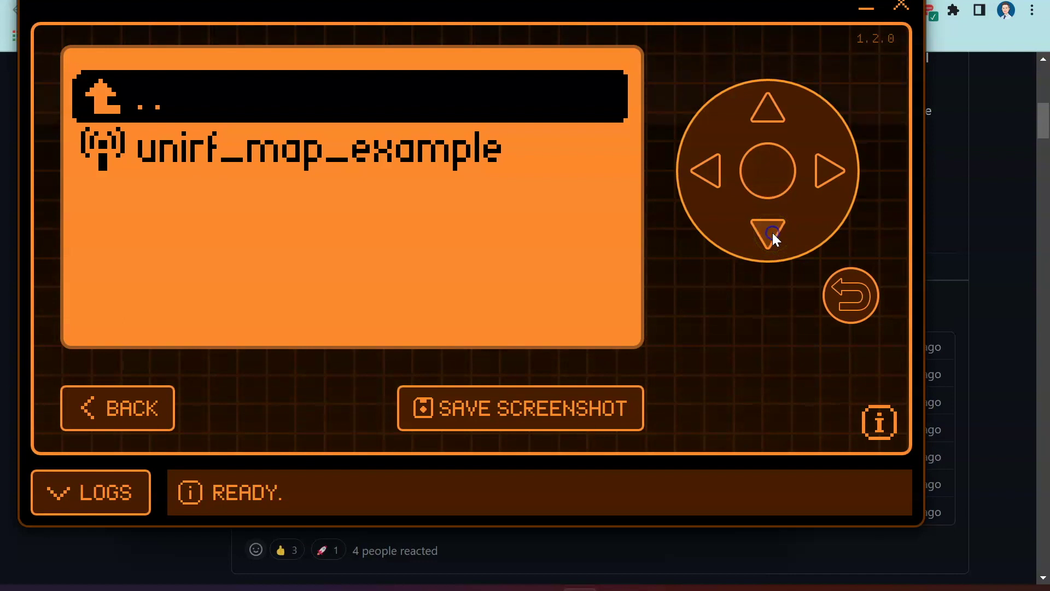
pyautogui.click(324, 112)
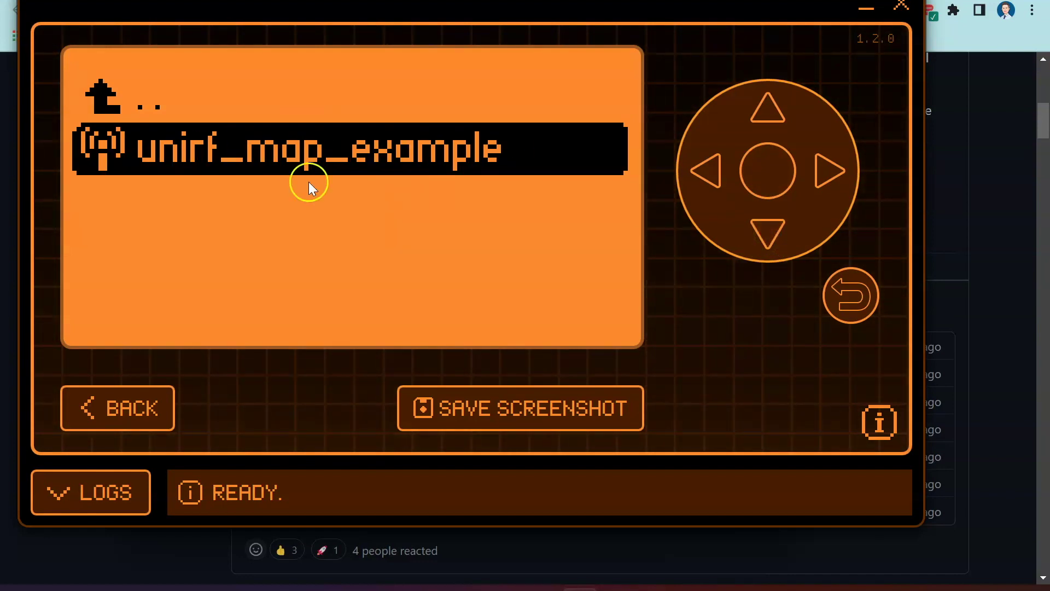
pyautogui.click(752, 170)
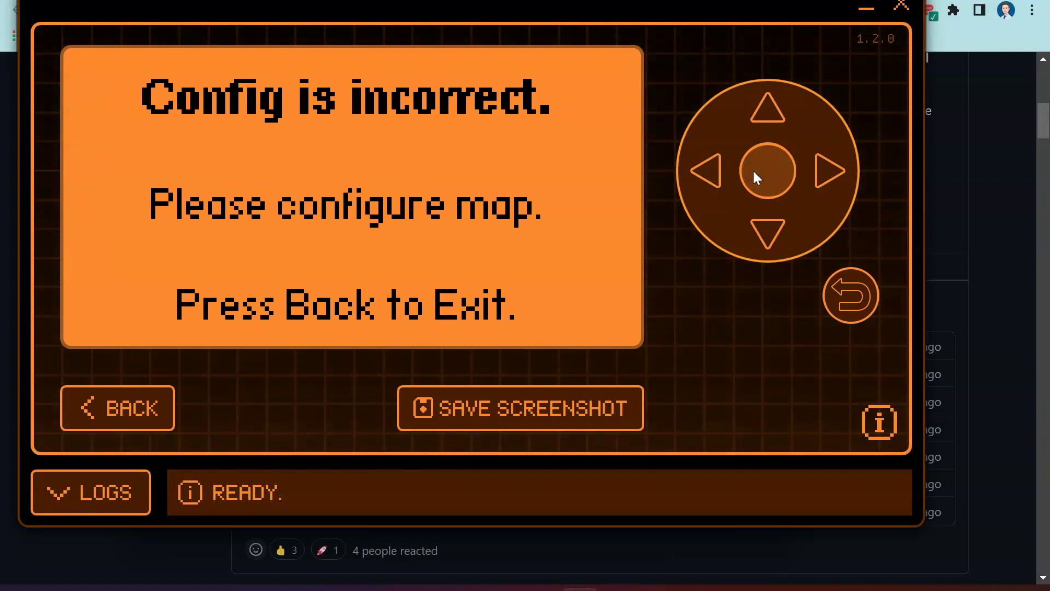
# Enlarge the live Flipper screen and dismiss the Config is incorrect message.
pyautogui.click(95, 413)
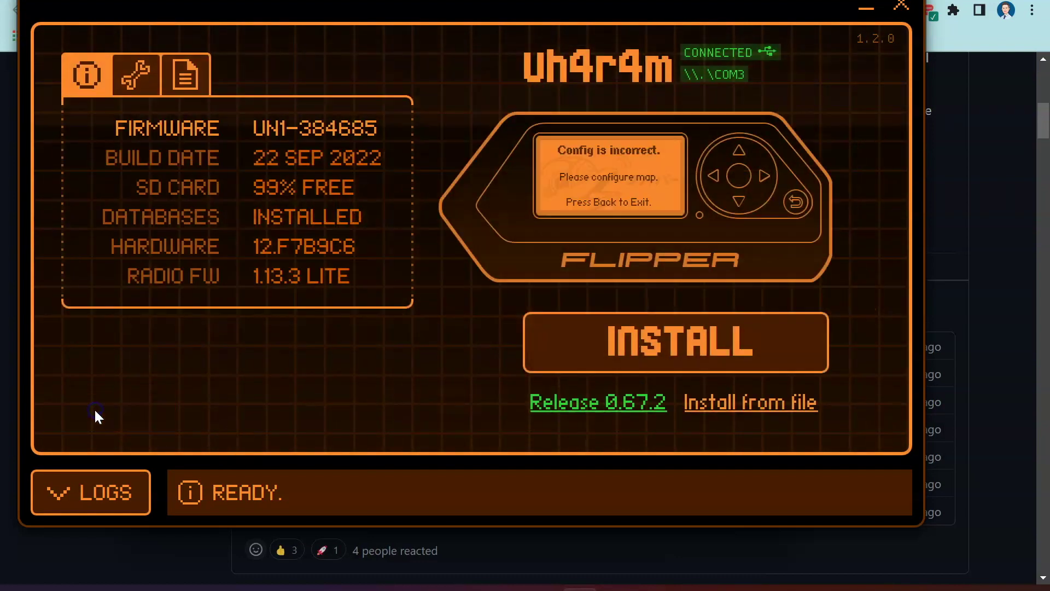
pyautogui.click(677, 153)
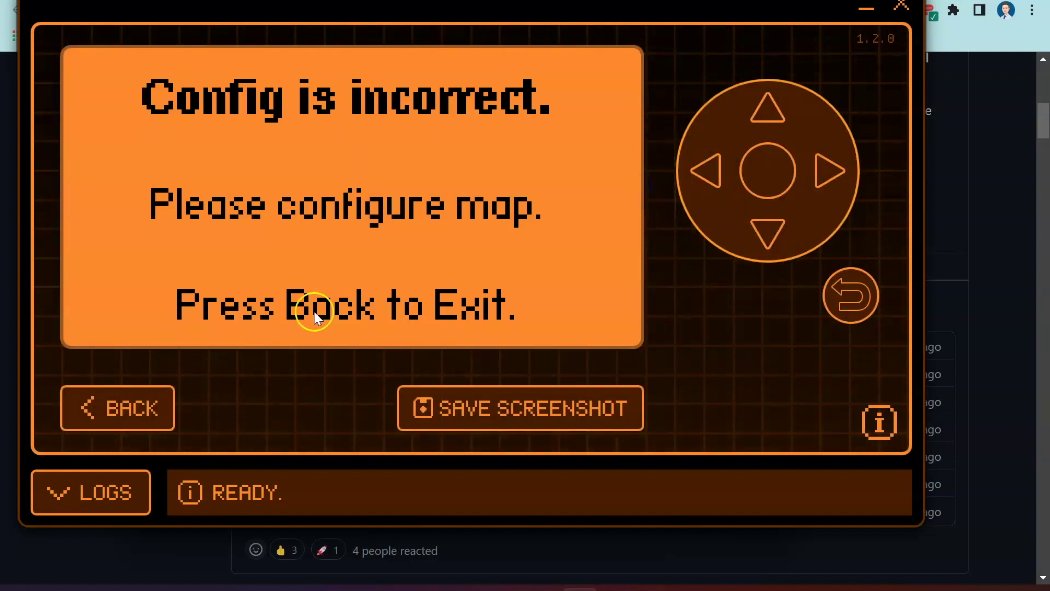
pyautogui.click(839, 320)
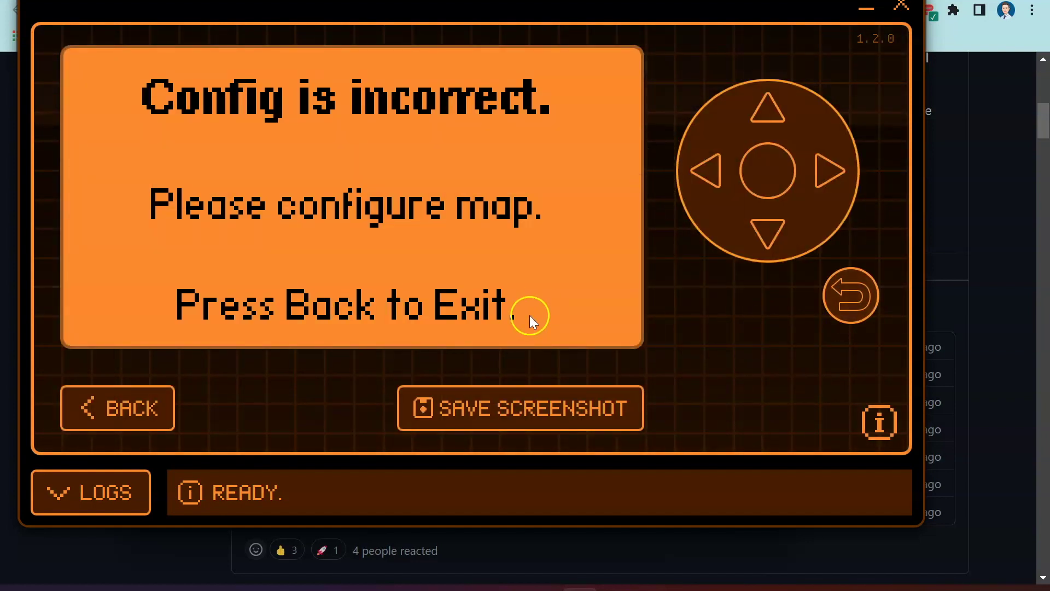
pyautogui.click(110, 414)
pyautogui.click(677, 161)
pyautogui.click(855, 303)
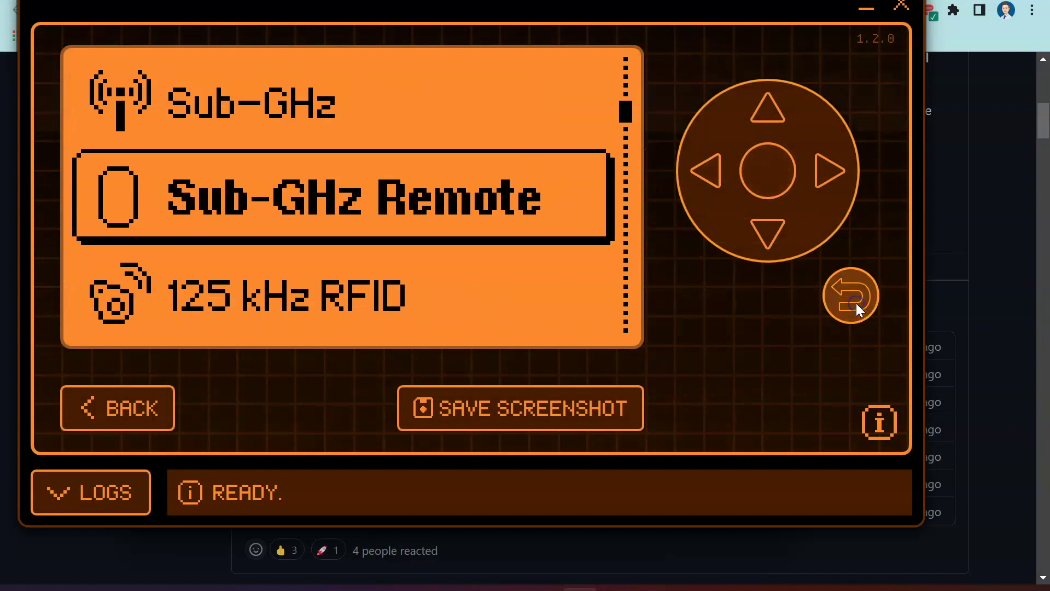
# Open Sub-GHz from the main menu and start Read, scanning at 433.92 AM.
pyautogui.click(768, 234)
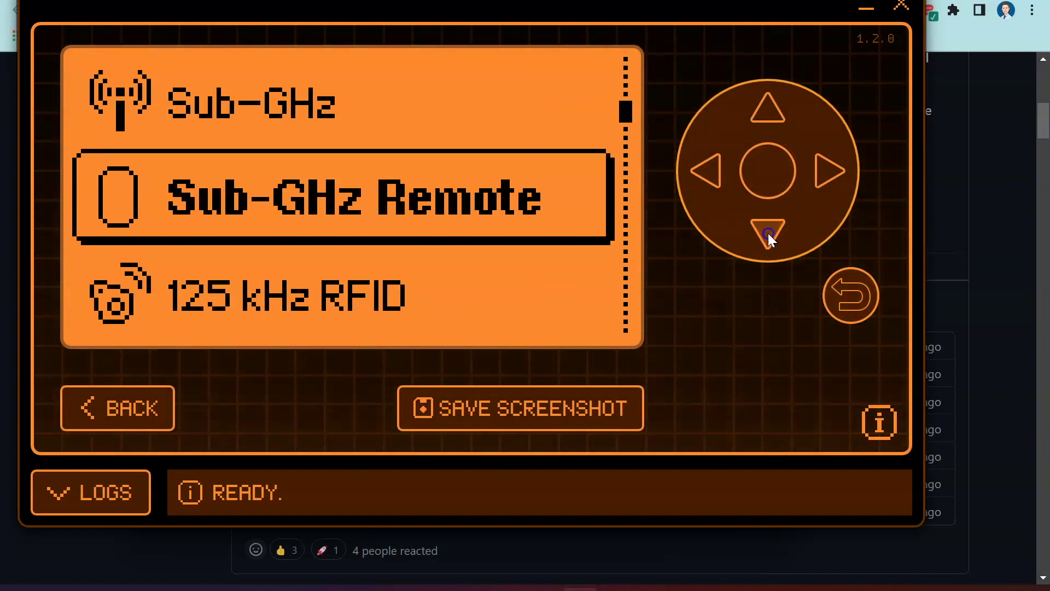
pyautogui.click(768, 234)
pyautogui.click(768, 233)
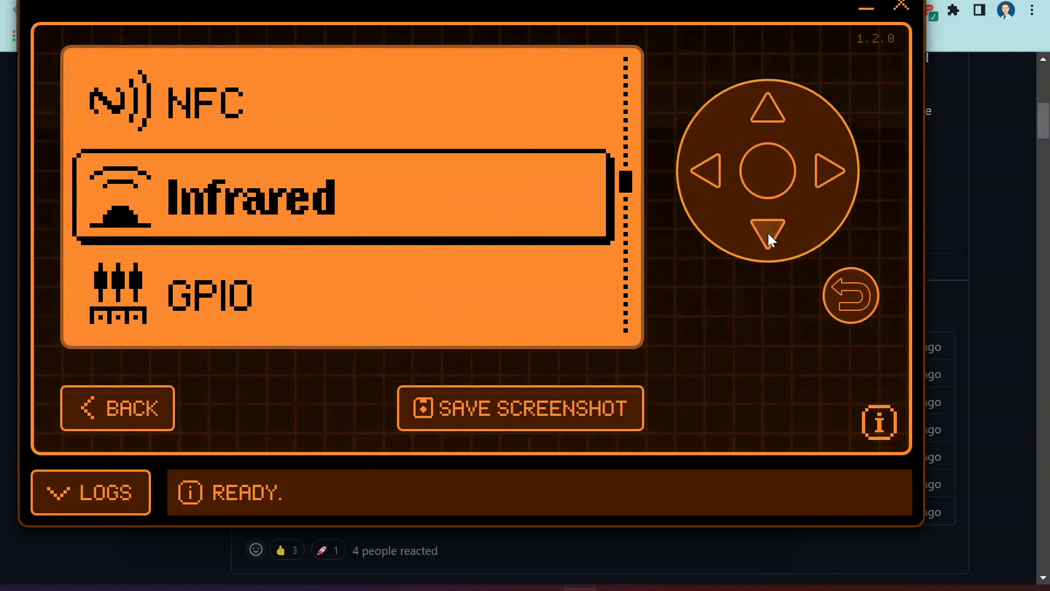
pyautogui.click(768, 233)
pyautogui.click(767, 233)
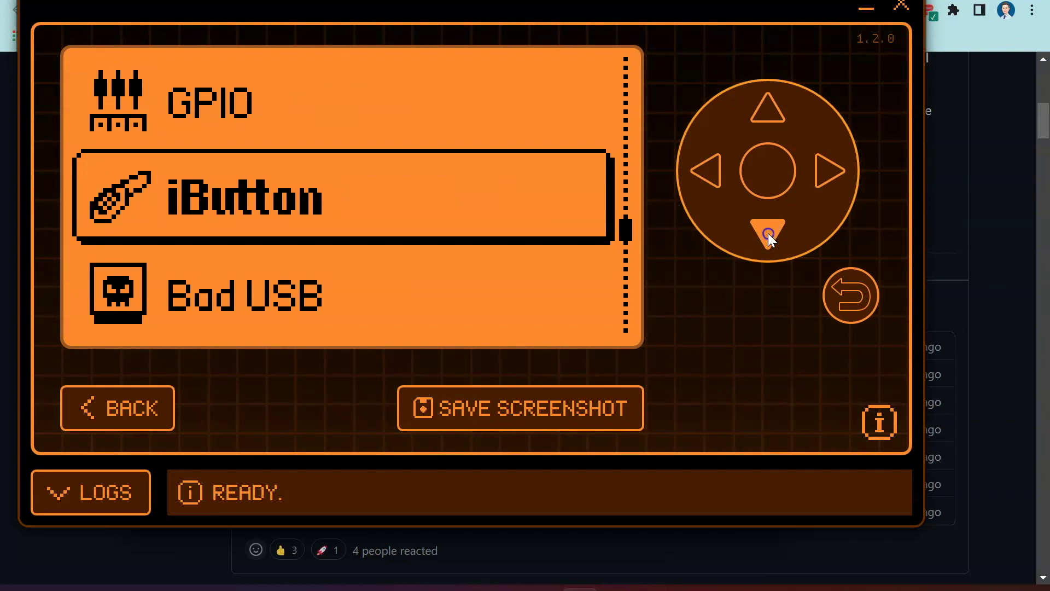
pyautogui.click(768, 233)
pyautogui.click(767, 233)
pyautogui.click(768, 233)
pyautogui.click(768, 233)
pyautogui.click(768, 233)
pyautogui.click(768, 233)
pyautogui.click(768, 233)
pyautogui.click(767, 113)
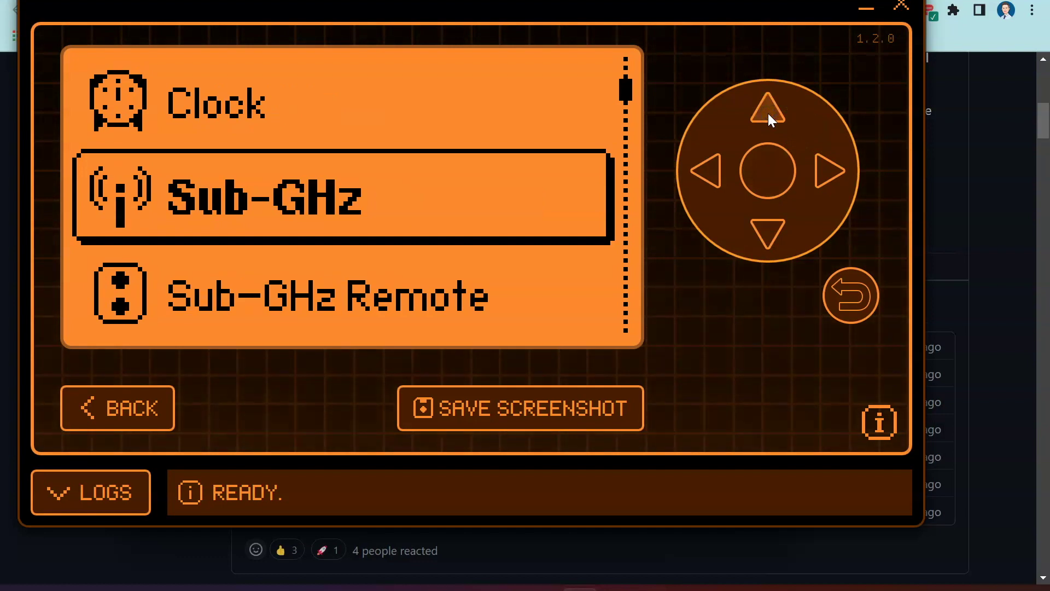
pyautogui.click(760, 149)
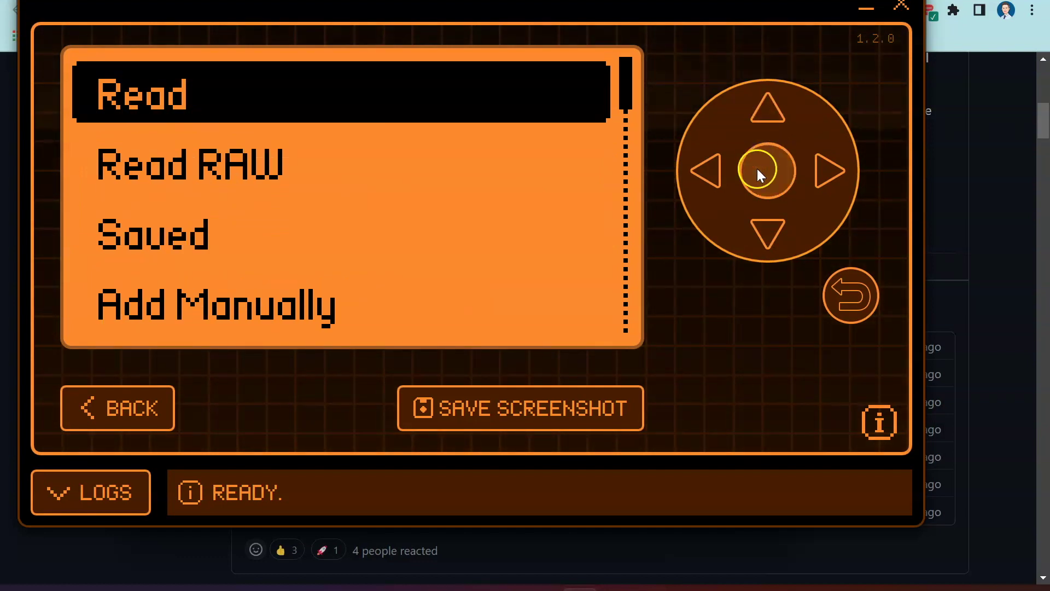
pyautogui.click(760, 161)
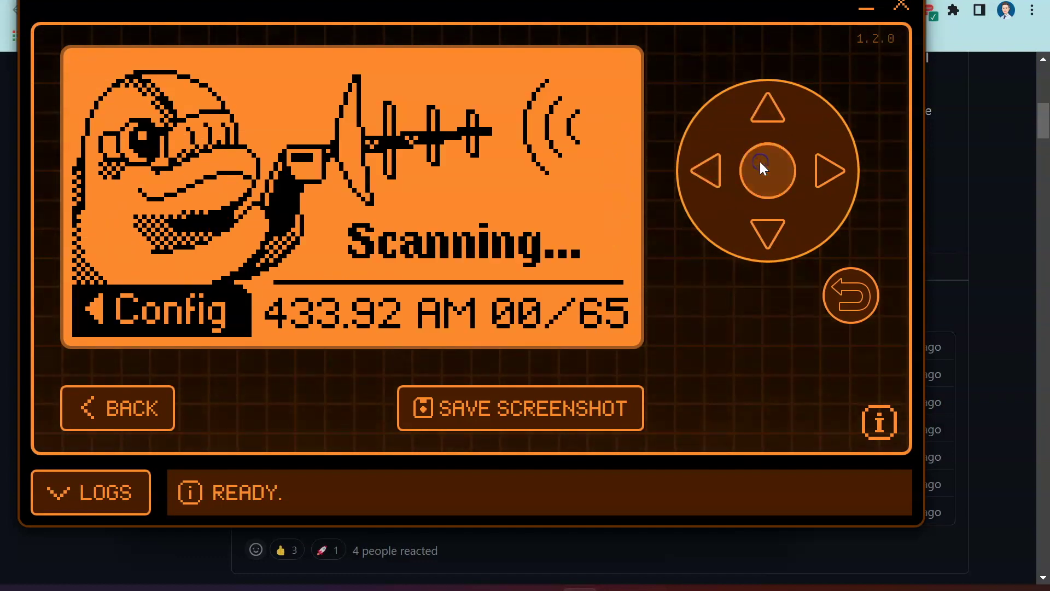
# In the reader's Config, raise the frequency to 438.90.
pyautogui.click(709, 167)
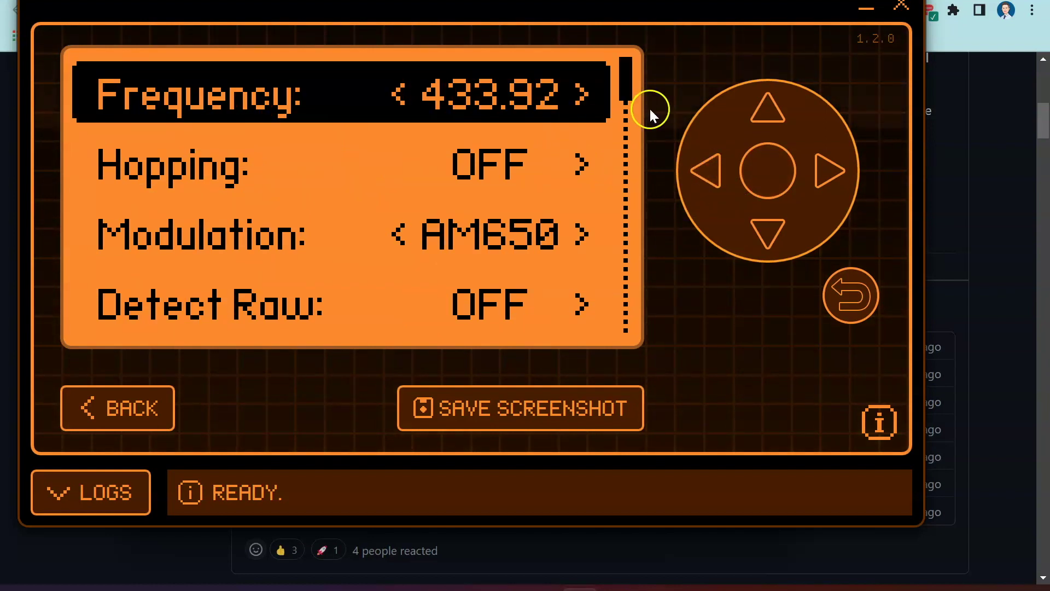
pyautogui.click(825, 173)
pyautogui.click(824, 173)
pyautogui.click(825, 172)
# Set Modulation to HND_2 and return to scanning.
pyautogui.click(770, 242)
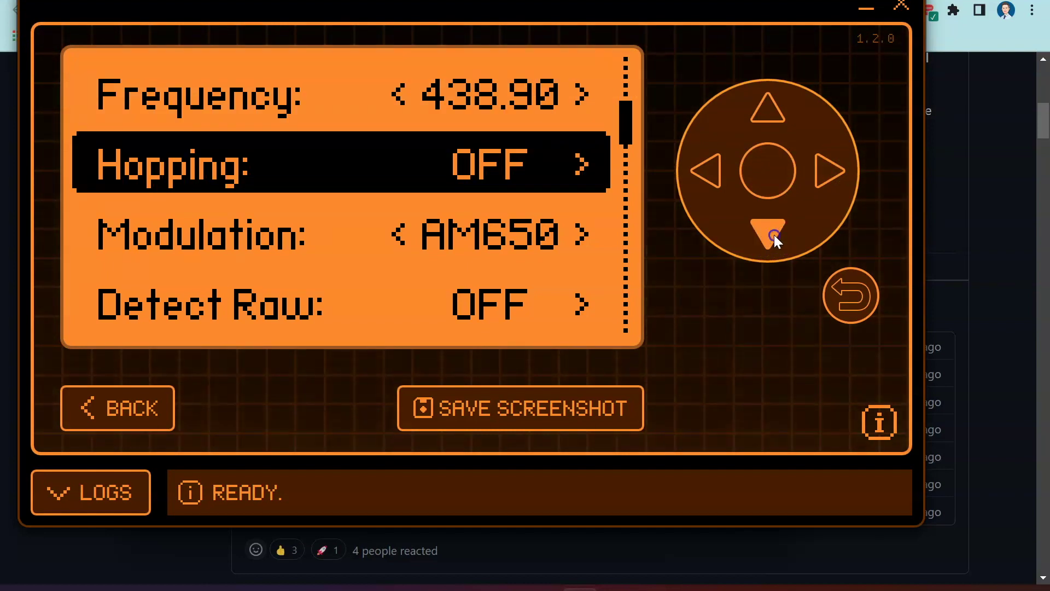
pyautogui.click(773, 235)
pyautogui.click(828, 169)
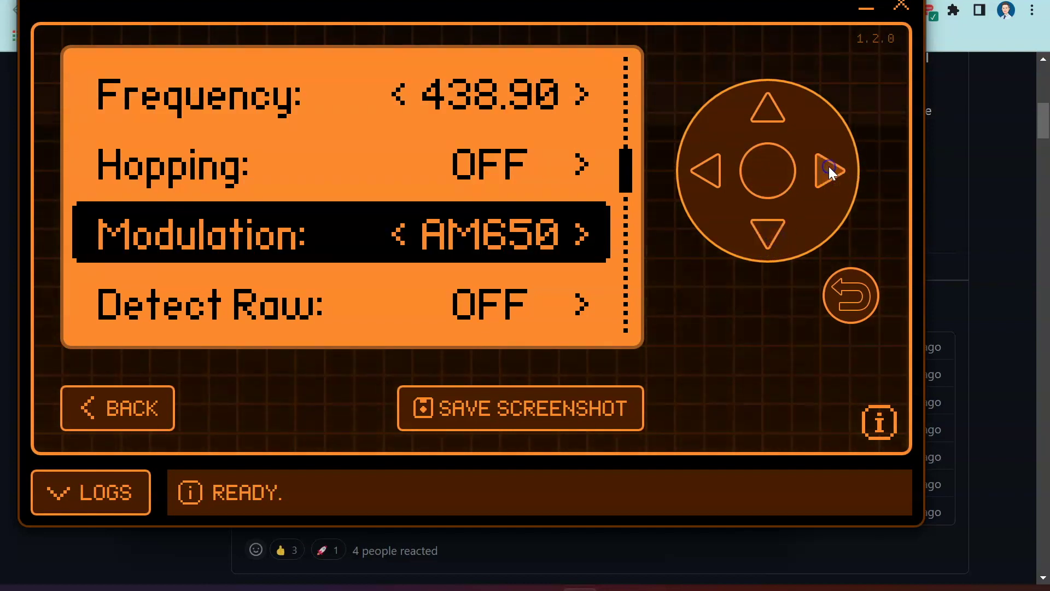
pyautogui.click(828, 169)
pyautogui.click(828, 168)
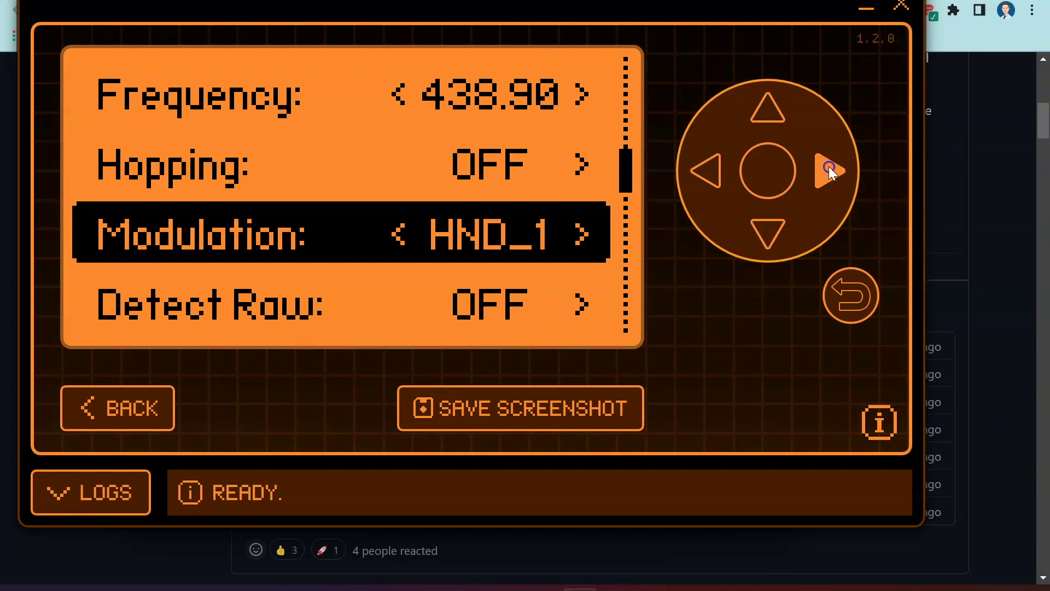
pyautogui.click(828, 168)
pyautogui.click(772, 229)
pyautogui.click(772, 229)
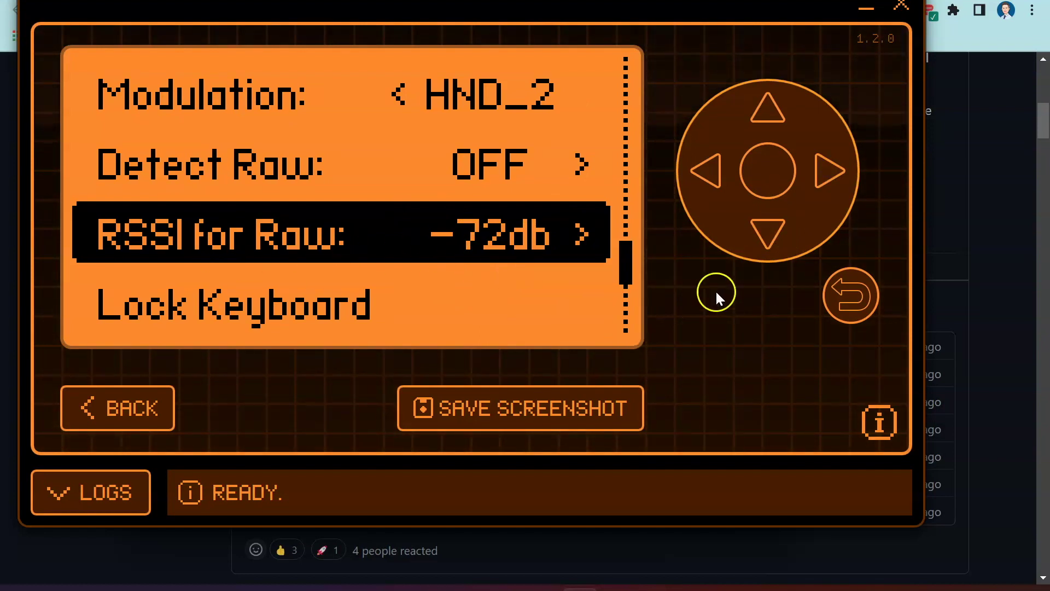
pyautogui.click(854, 298)
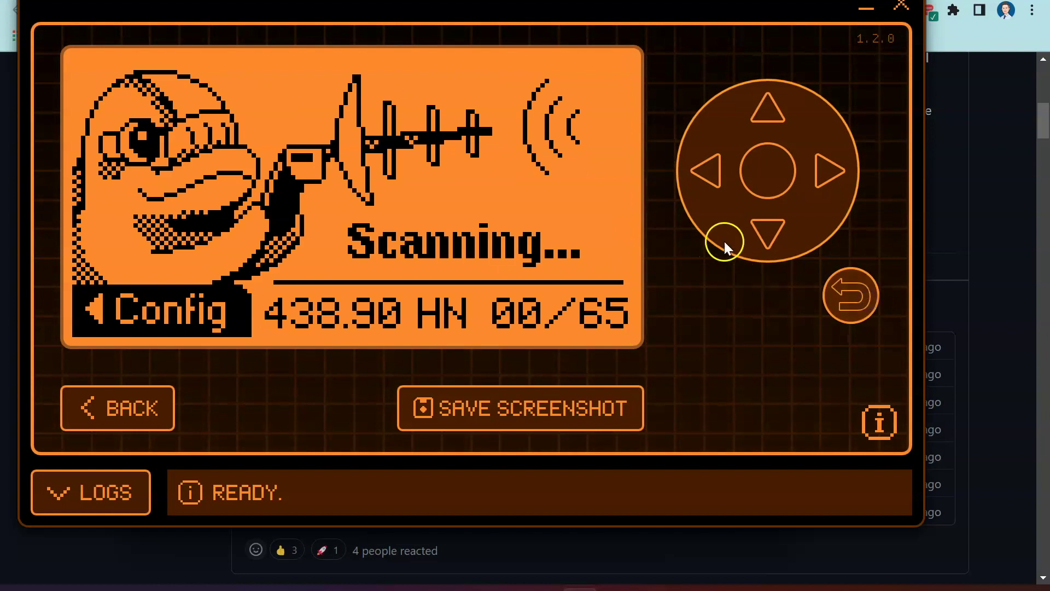
# Leave the Sub-GHz reader and open Applications from the main menu.
pyautogui.click(861, 296)
pyautogui.click(861, 295)
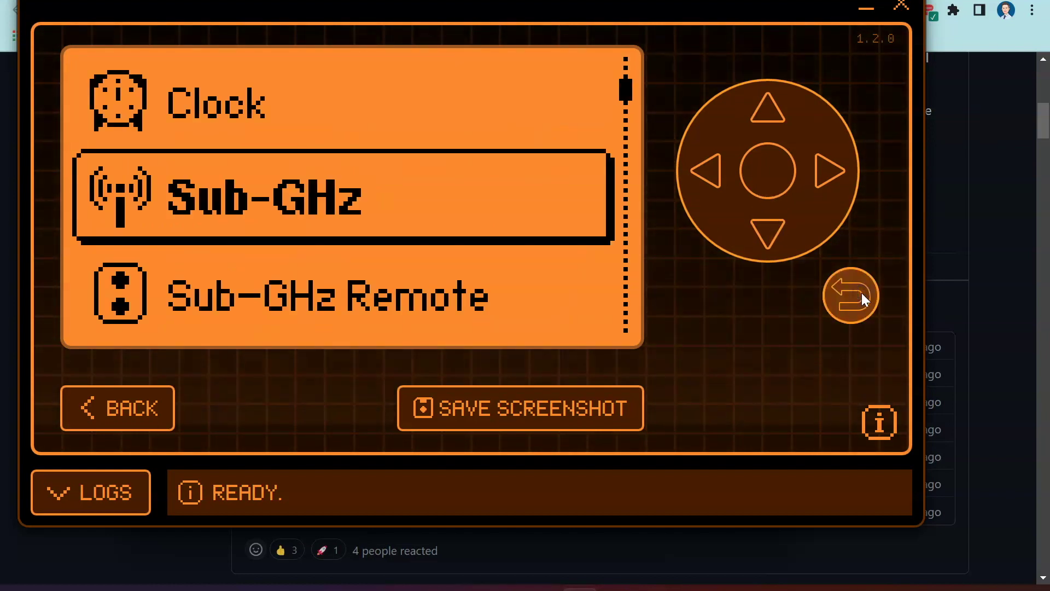
pyautogui.click(760, 224)
pyautogui.click(760, 224)
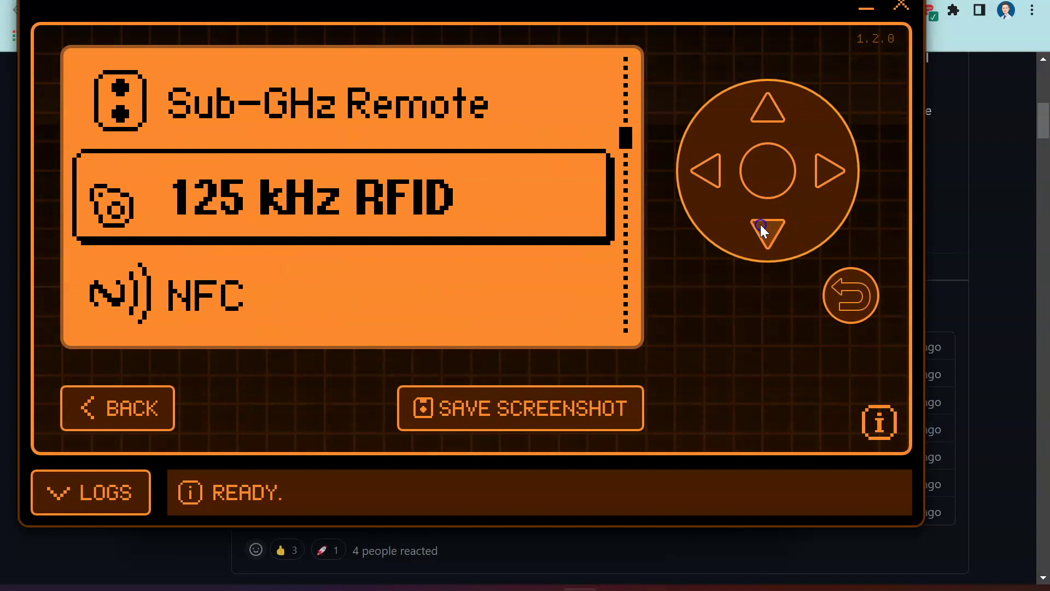
pyautogui.click(760, 224)
pyautogui.click(760, 225)
pyautogui.click(760, 224)
pyautogui.click(760, 225)
pyautogui.click(760, 224)
pyautogui.click(760, 225)
pyautogui.click(760, 224)
pyautogui.click(760, 224)
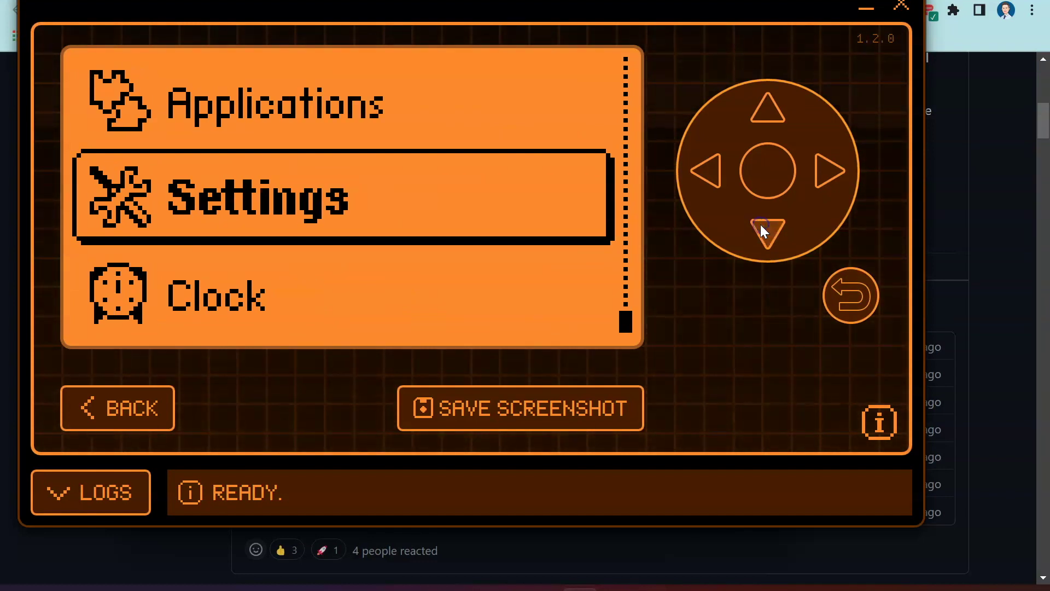
pyautogui.click(760, 225)
pyautogui.click(762, 109)
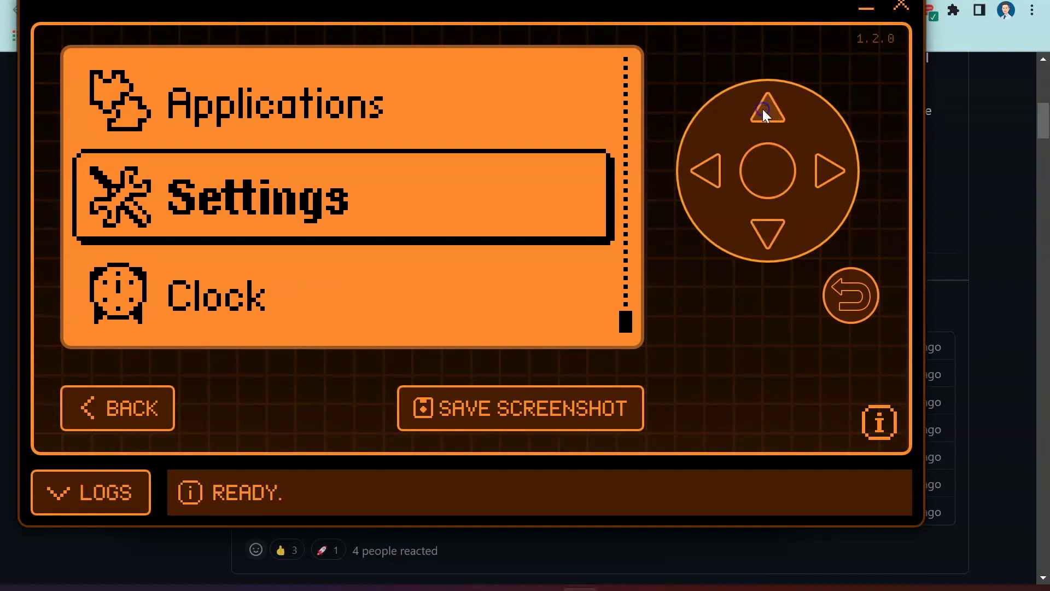
pyautogui.click(762, 110)
pyautogui.click(765, 164)
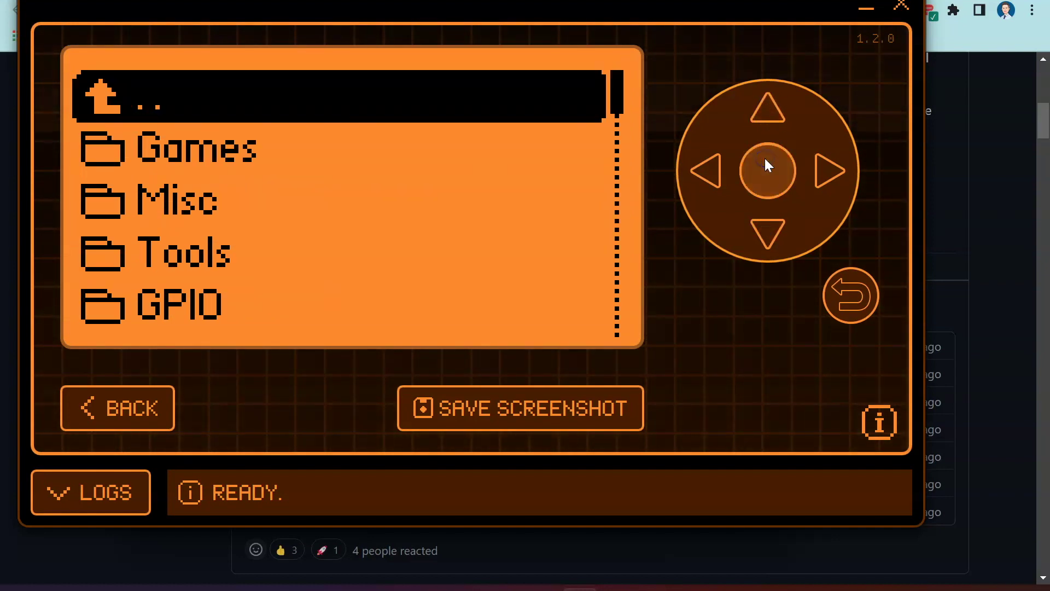
# Browse the Games list down to DOOM and Tetris, then exit to the home screen.
pyautogui.click(766, 229)
pyautogui.click(773, 180)
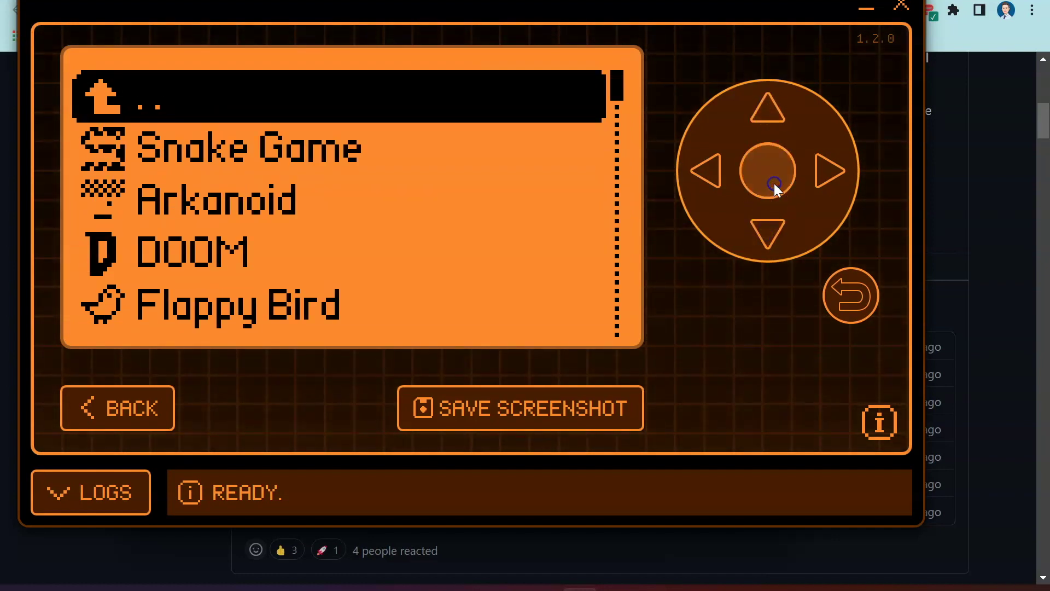
pyautogui.click(766, 234)
pyautogui.click(766, 234)
pyautogui.click(766, 234)
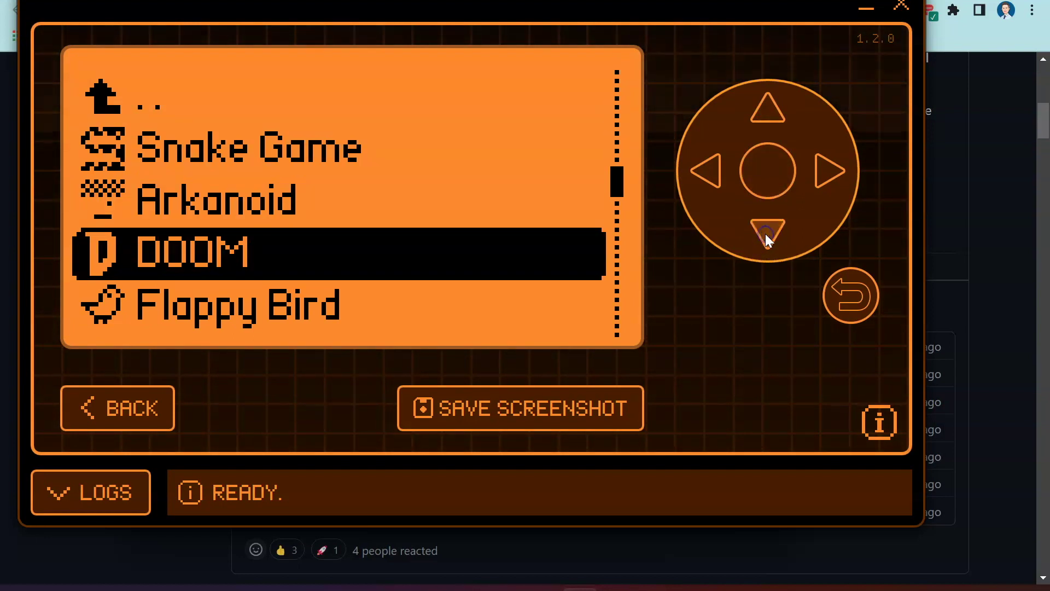
pyautogui.click(765, 234)
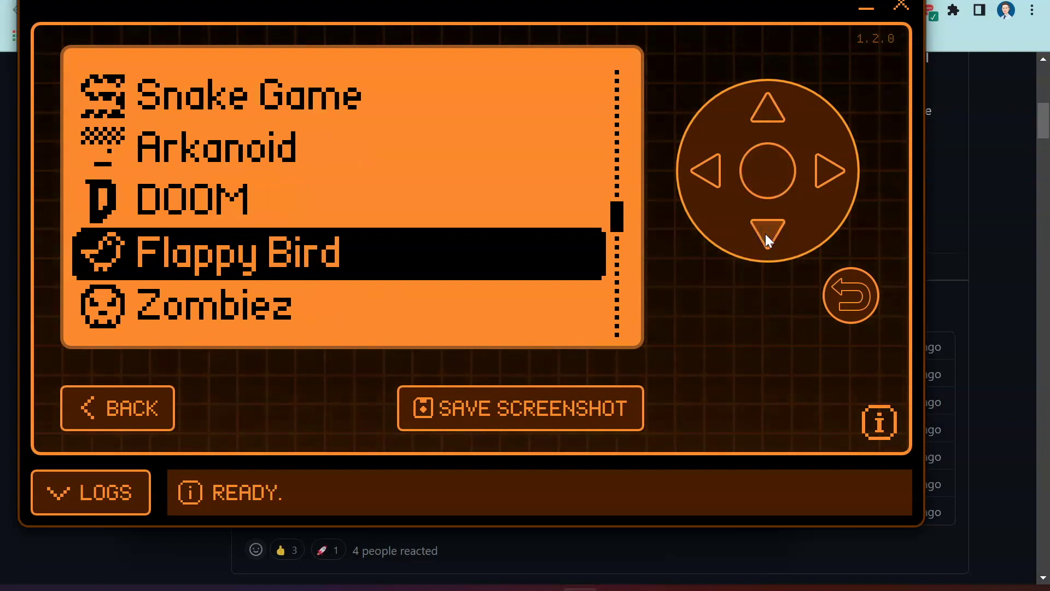
pyautogui.click(765, 234)
pyautogui.click(765, 234)
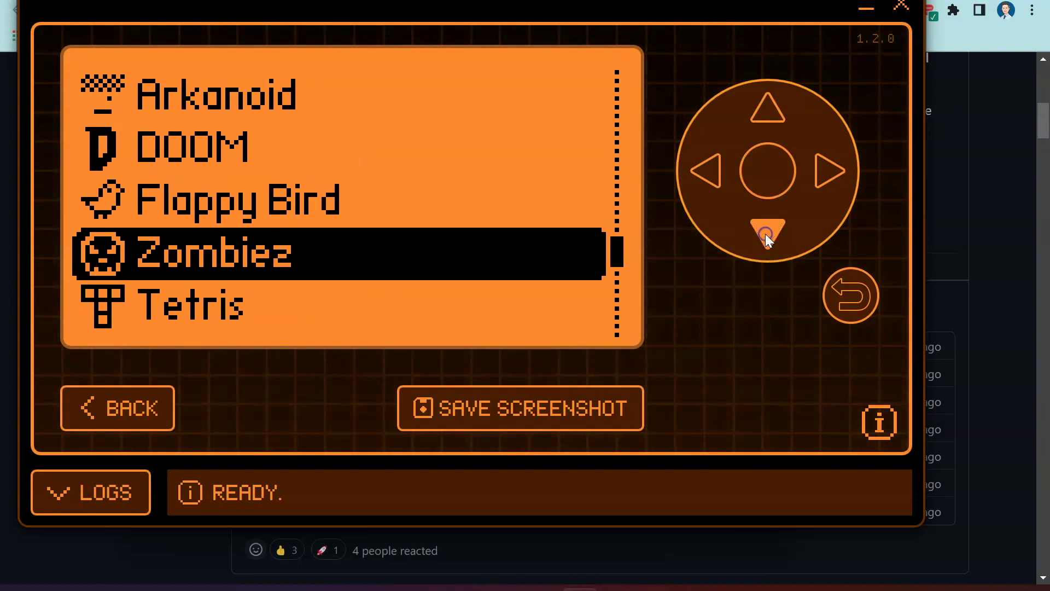
pyautogui.click(862, 317)
pyautogui.click(861, 317)
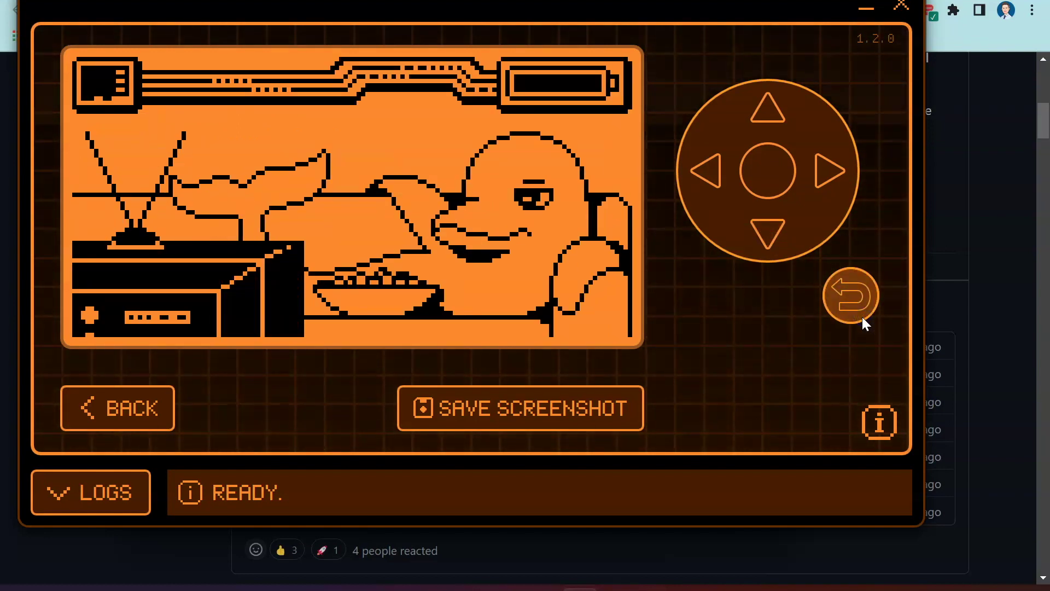
# Navigate the Flipper's main menu to Settings > Storage.
pyautogui.click(761, 190)
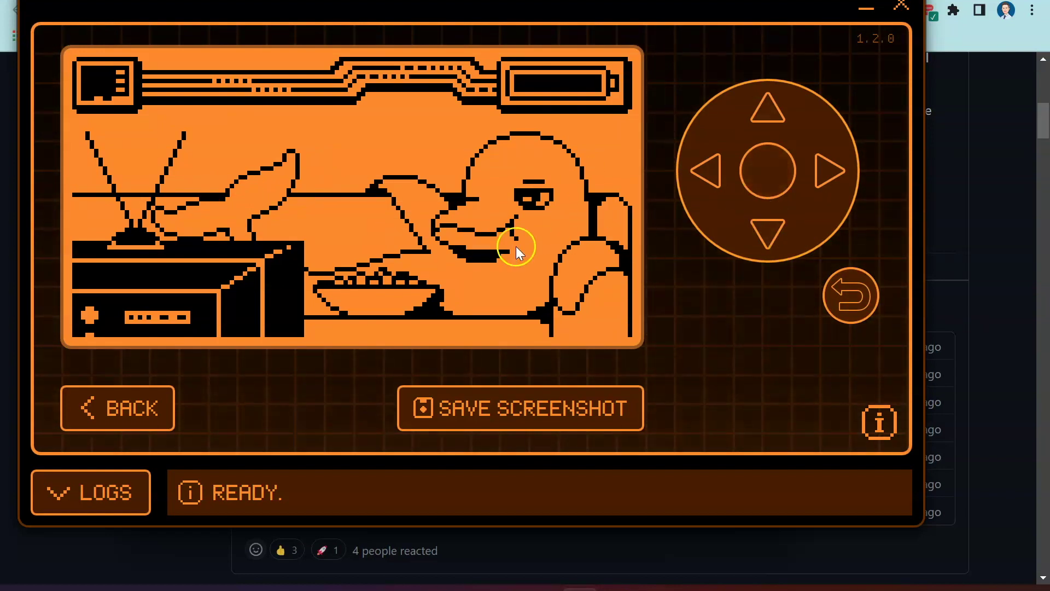
pyautogui.click(762, 176)
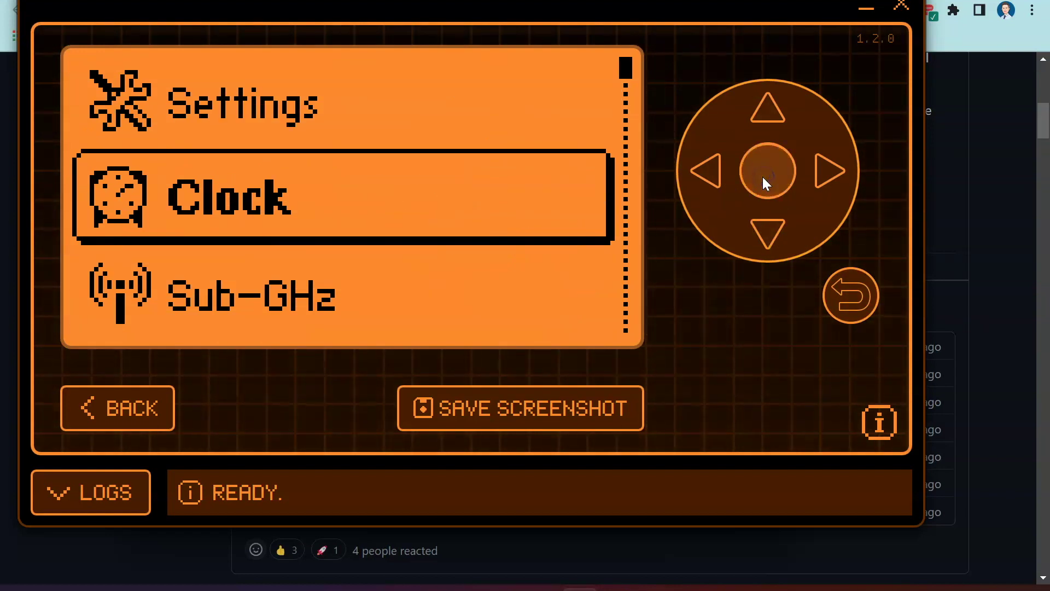
pyautogui.click(765, 114)
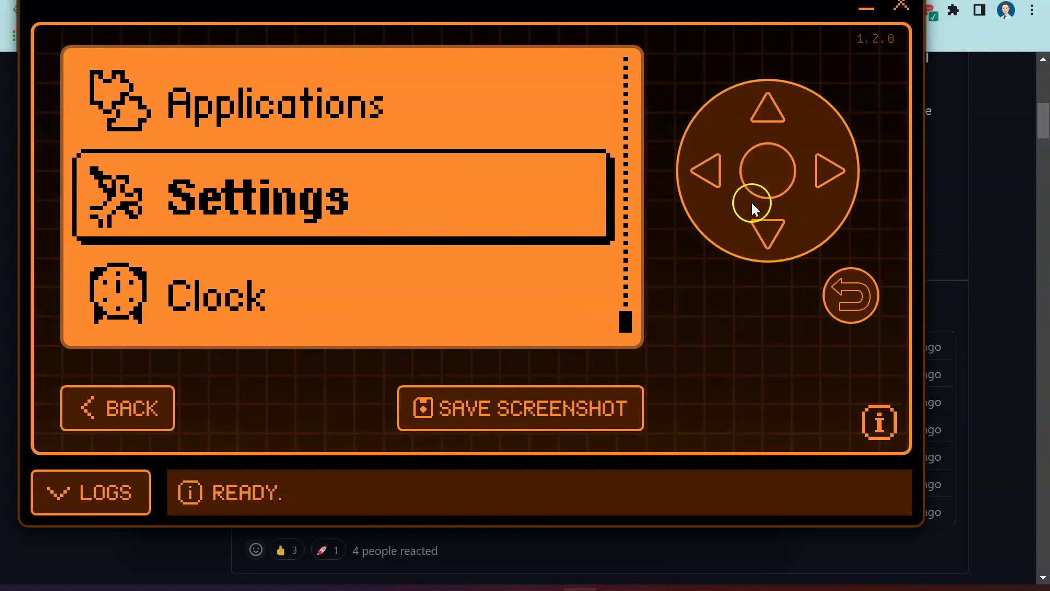
pyautogui.click(767, 170)
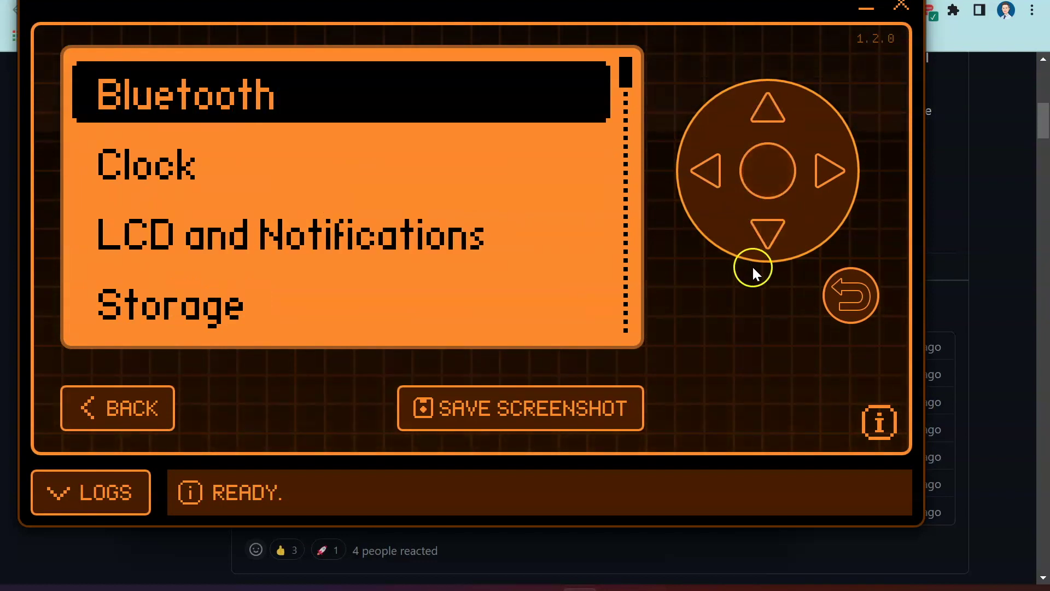
pyautogui.click(769, 232)
pyautogui.click(769, 231)
pyautogui.click(769, 232)
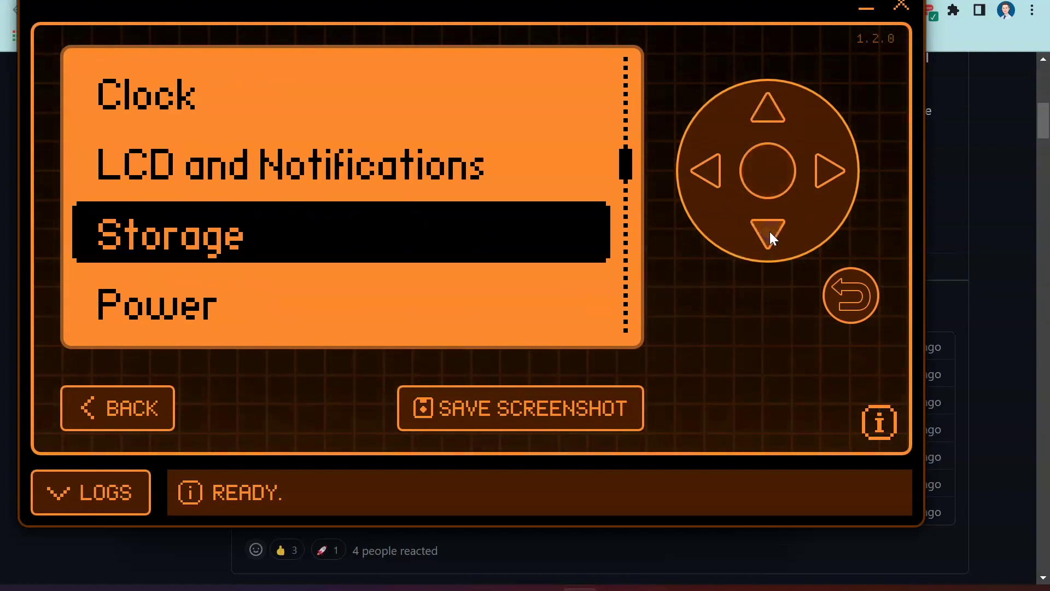
pyautogui.click(772, 169)
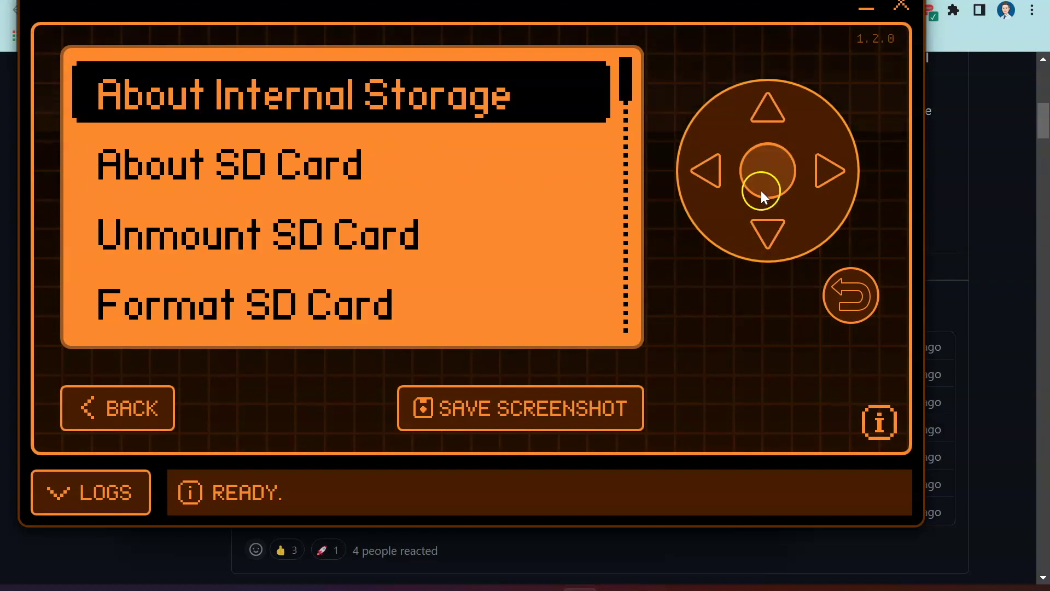
# Choose Format SD Card and confirm the format.
pyautogui.click(766, 243)
pyautogui.click(765, 228)
pyautogui.click(766, 227)
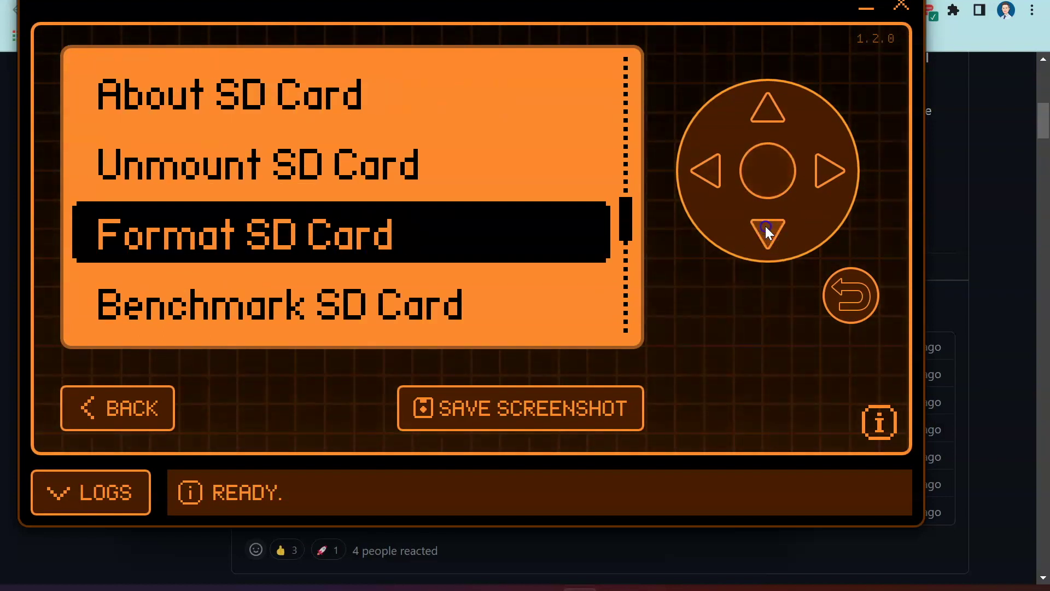
pyautogui.click(767, 169)
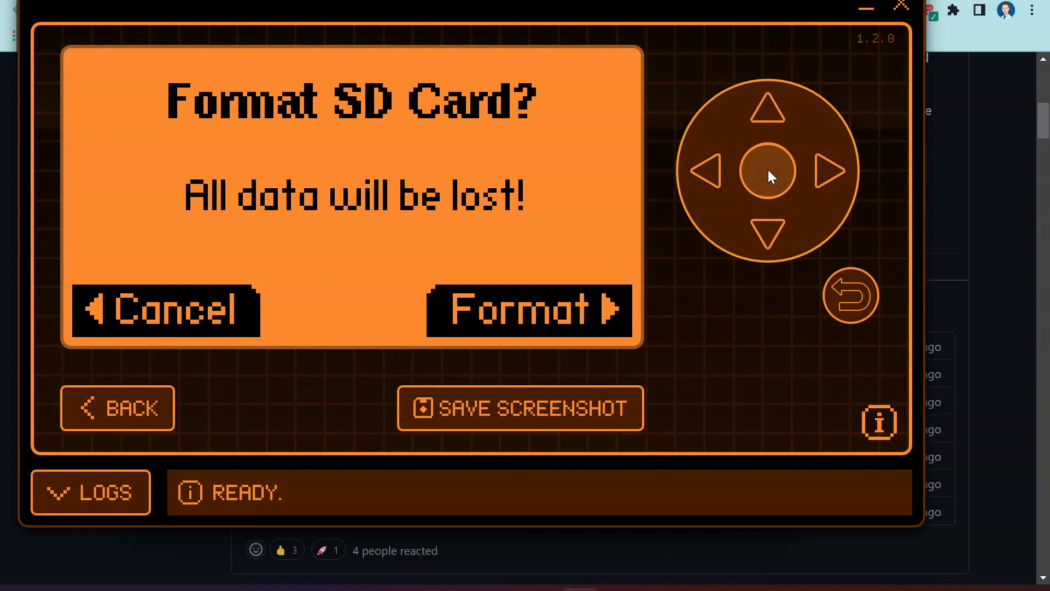
pyautogui.click(820, 172)
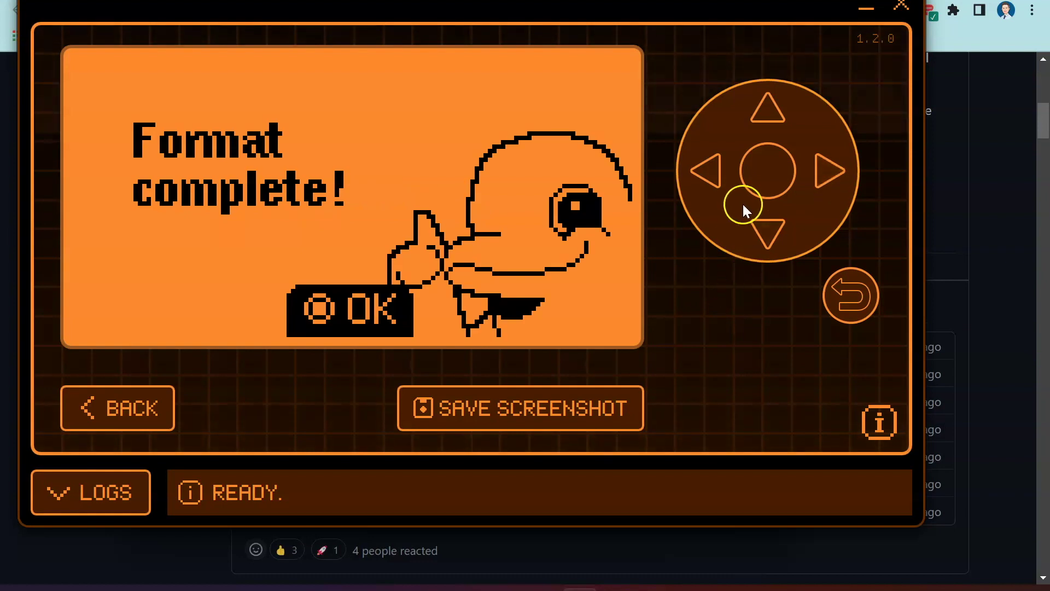
# Dismiss the Format complete message and back out of the Flipper menus to the desktop.
pyautogui.click(770, 175)
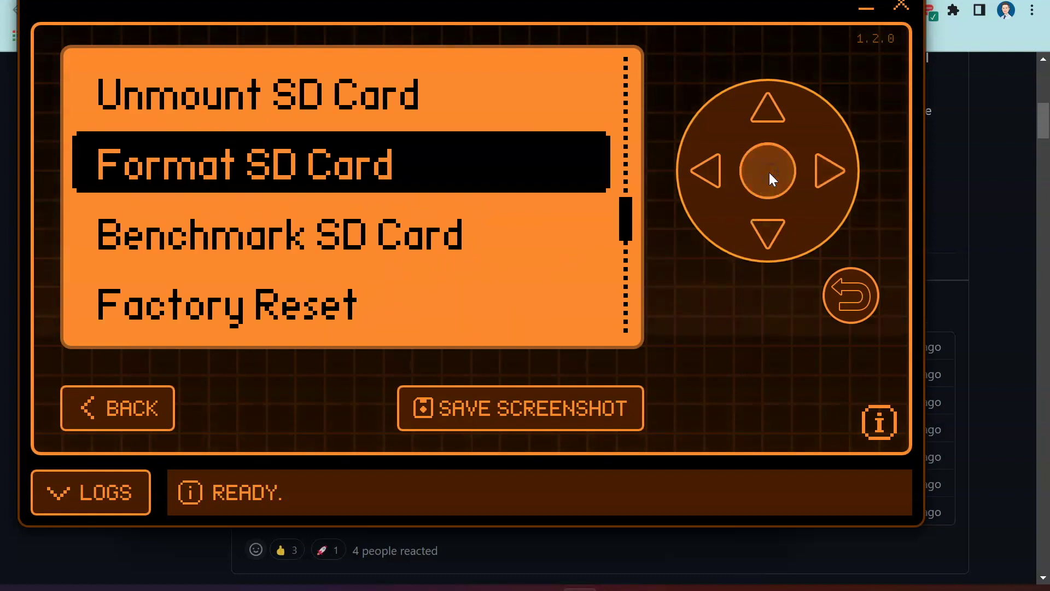
pyautogui.click(845, 288)
pyautogui.click(844, 288)
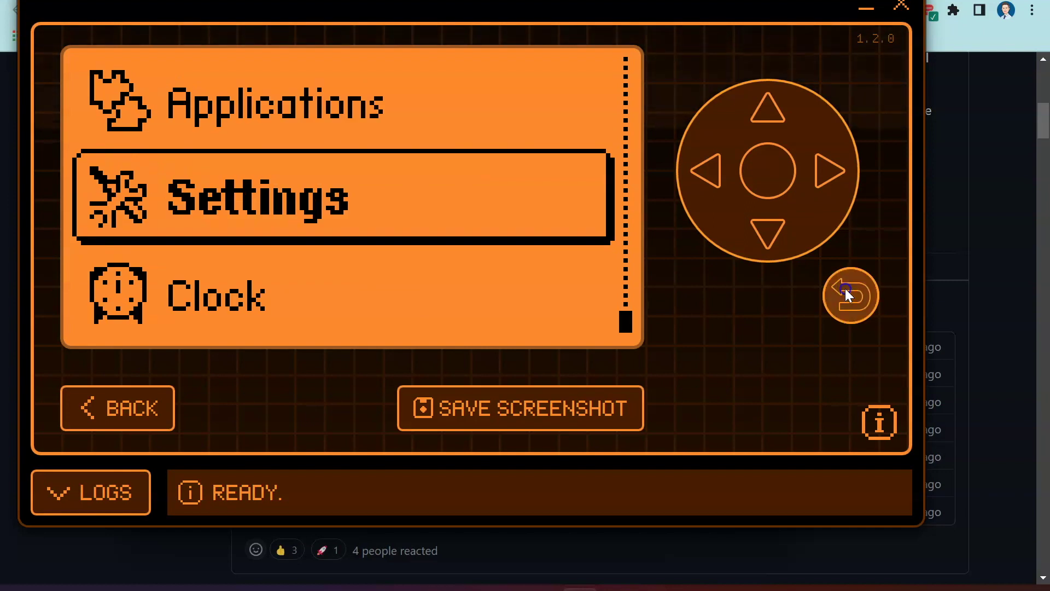
pyautogui.click(845, 287)
pyautogui.click(825, 238)
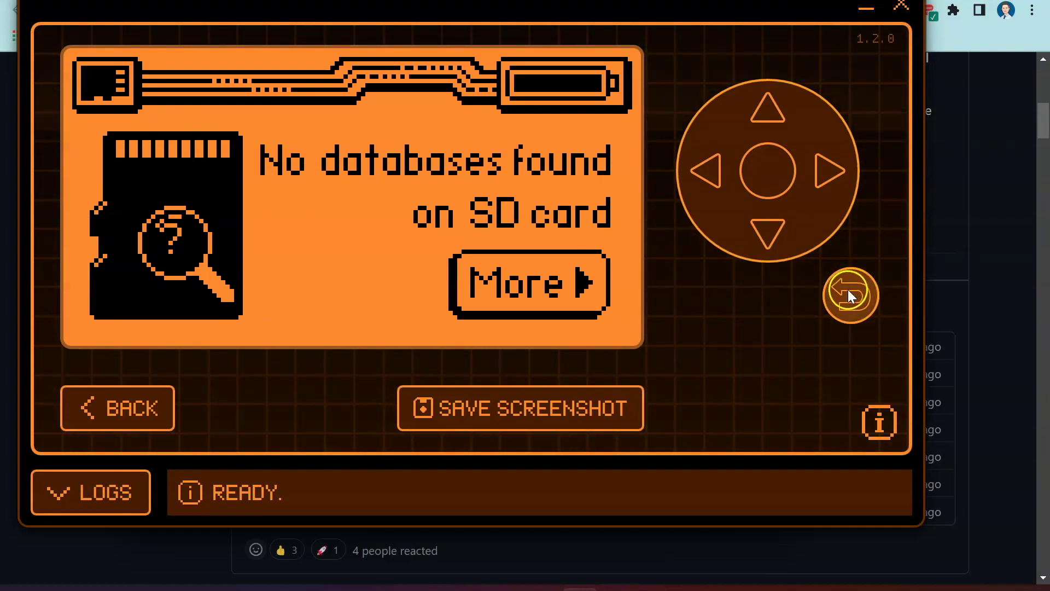
pyautogui.click(831, 178)
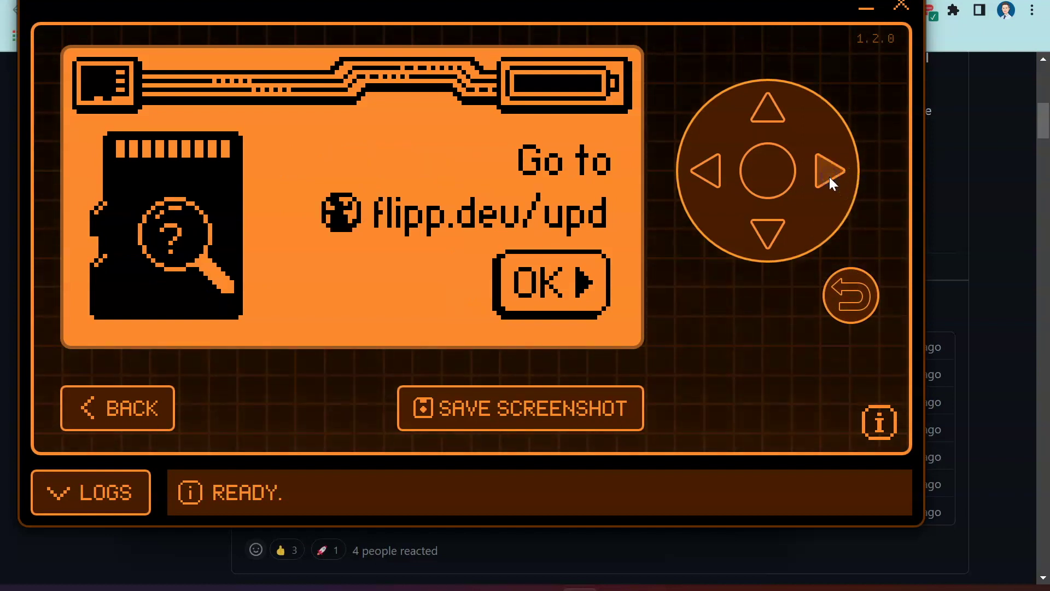
pyautogui.click(829, 176)
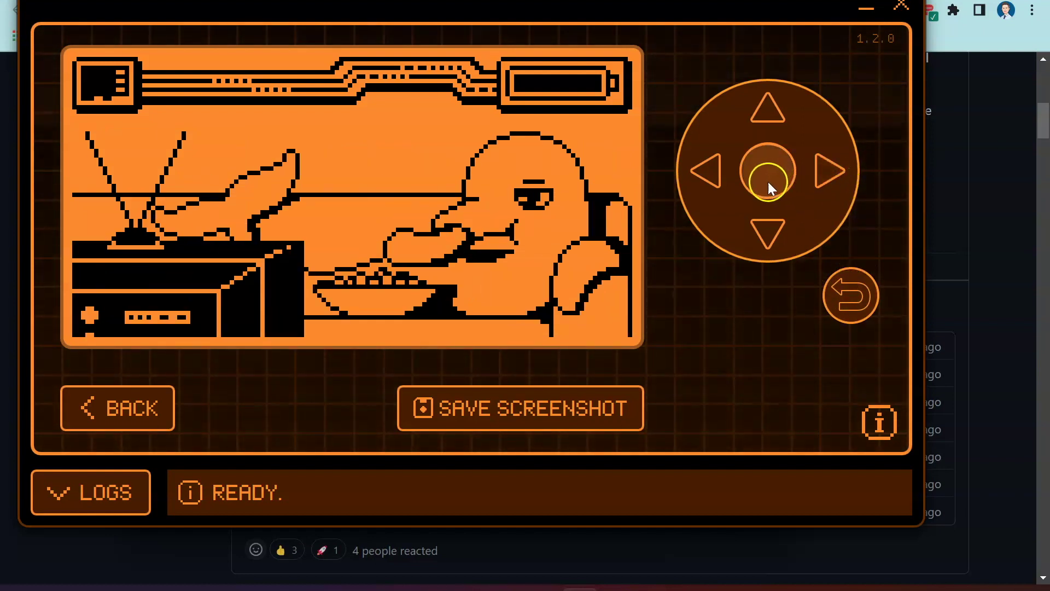
pyautogui.click(851, 314)
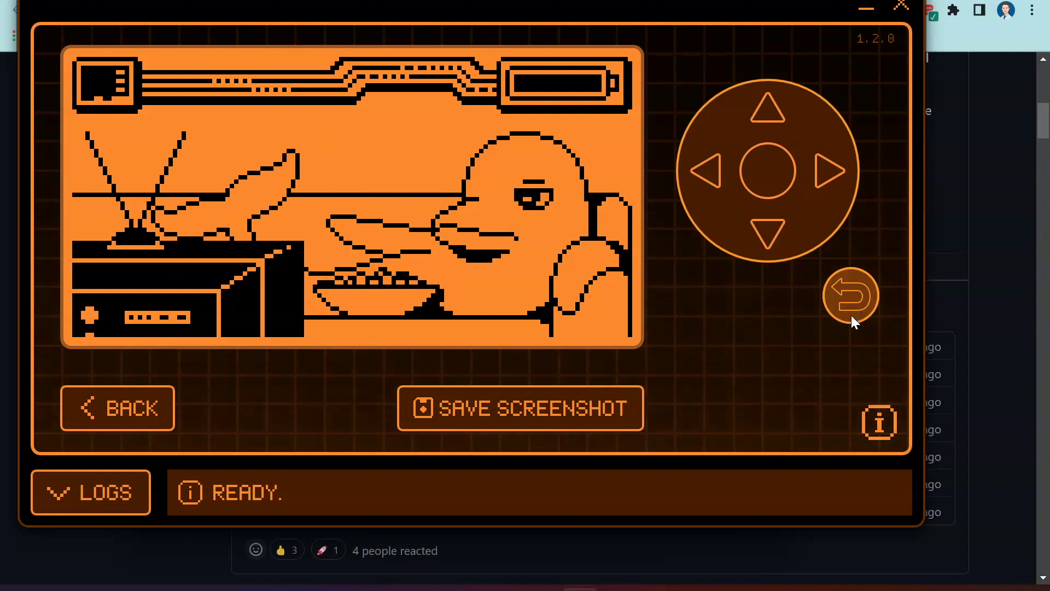
# Close the remote screen, browse the SD Card in the File manager, then return to the storage root.
pyautogui.click(106, 409)
pyautogui.click(172, 77)
pyautogui.doubleClick(270, 174)
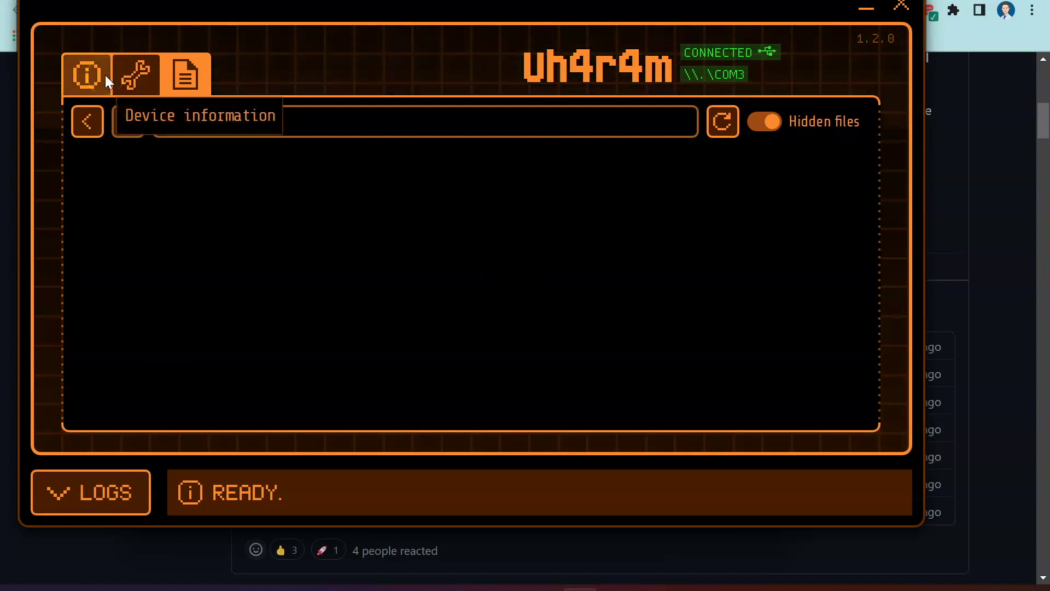
pyautogui.click(88, 119)
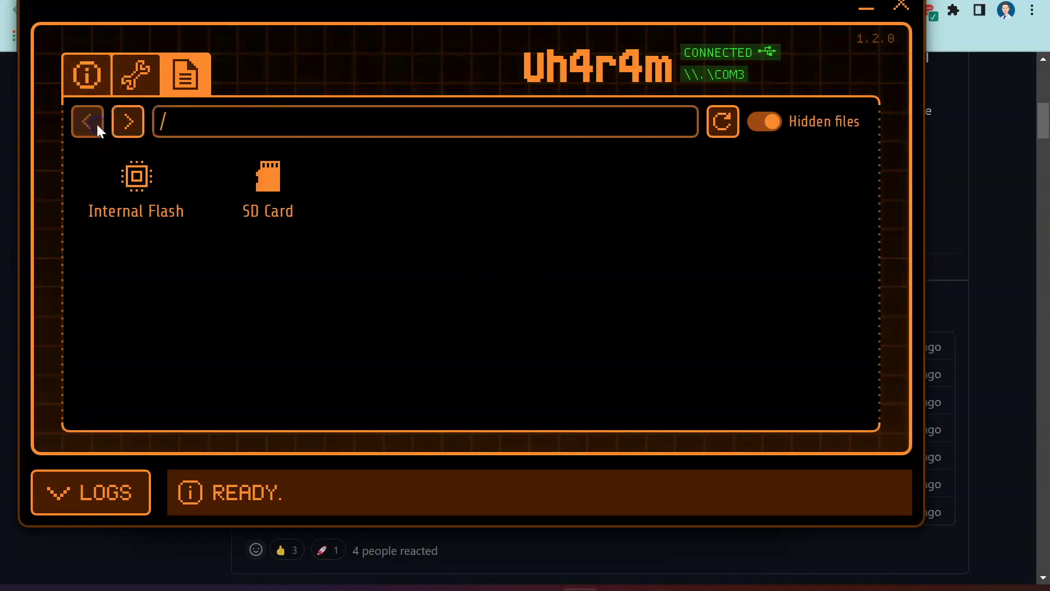
# Install Release 0.67.2 firmware from the Device information page and confirm the update.
pyautogui.click(88, 74)
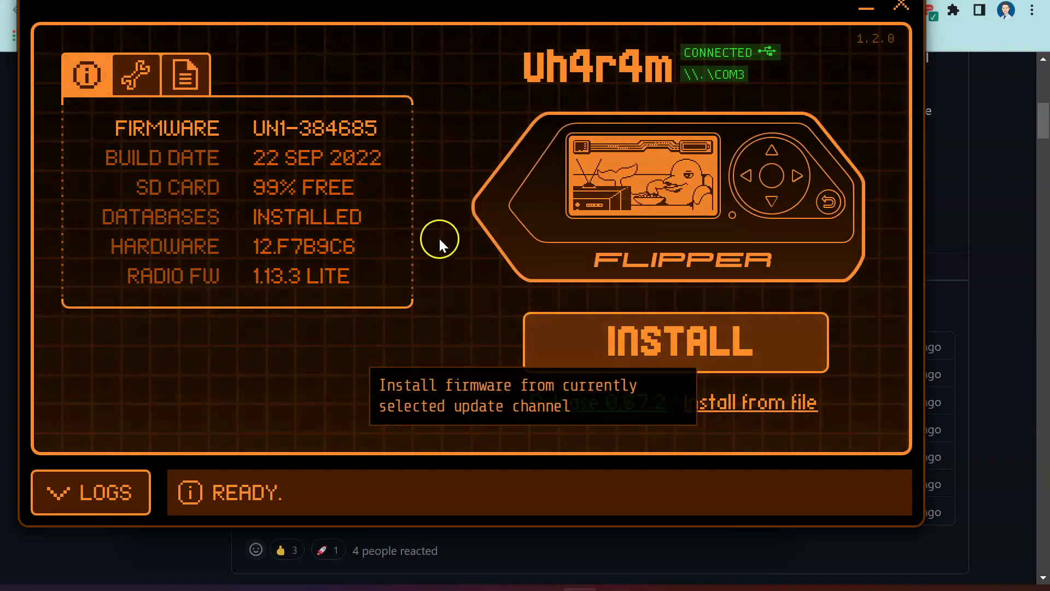
pyautogui.click(272, 137)
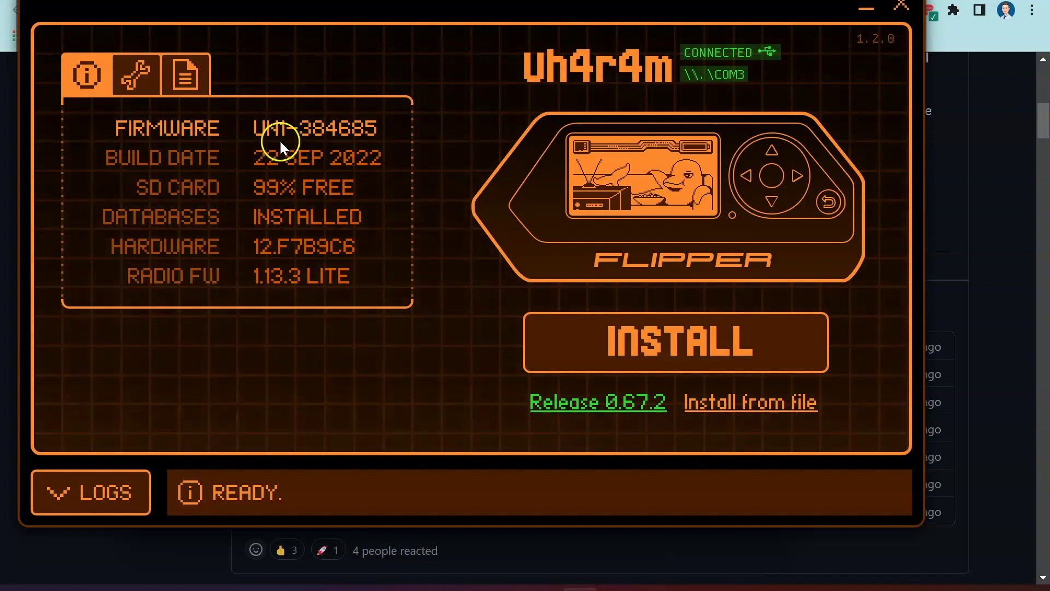
pyautogui.click(687, 333)
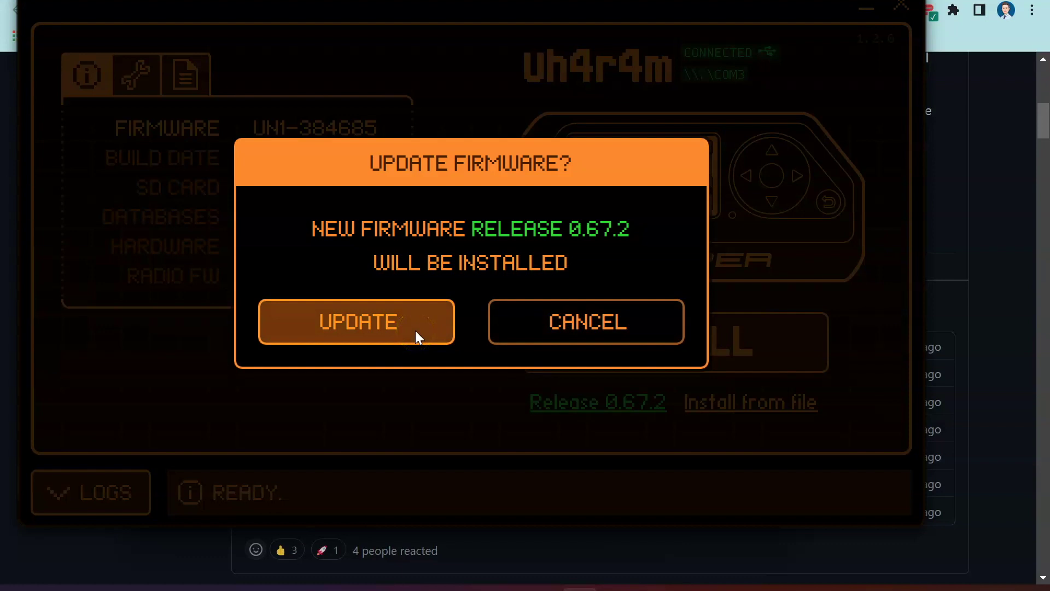
pyautogui.click(415, 335)
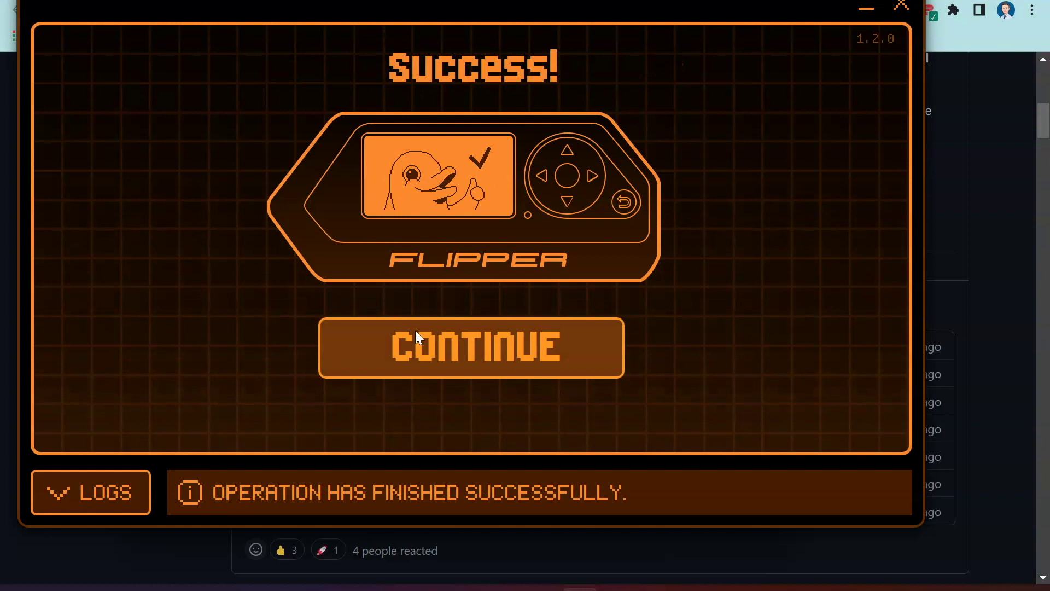
# Continue from the Success screen back to the device page showing firmware 0.67.2.
pyautogui.click(415, 335)
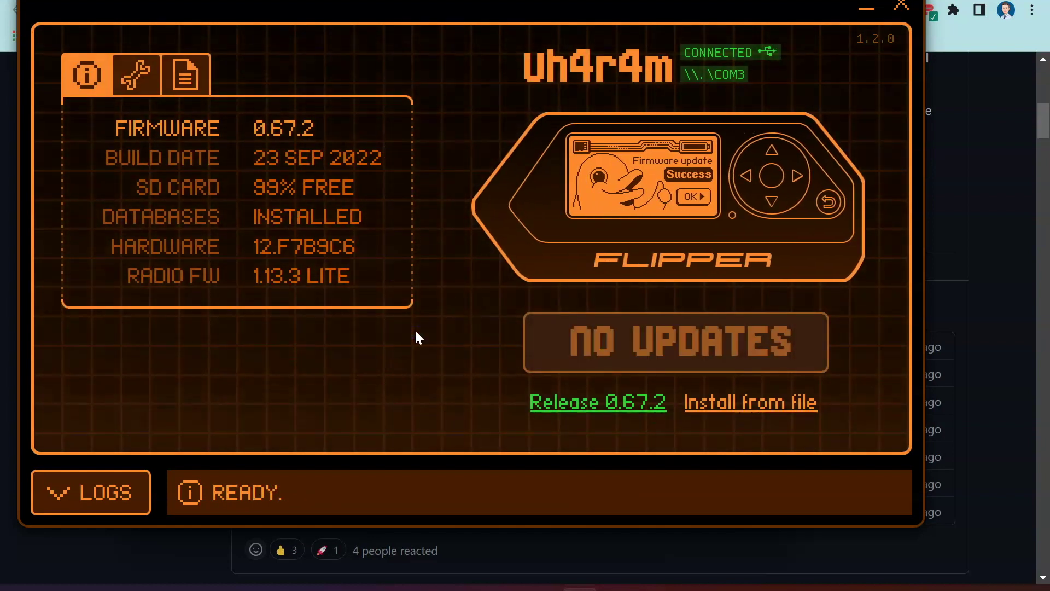
pyautogui.click(254, 129)
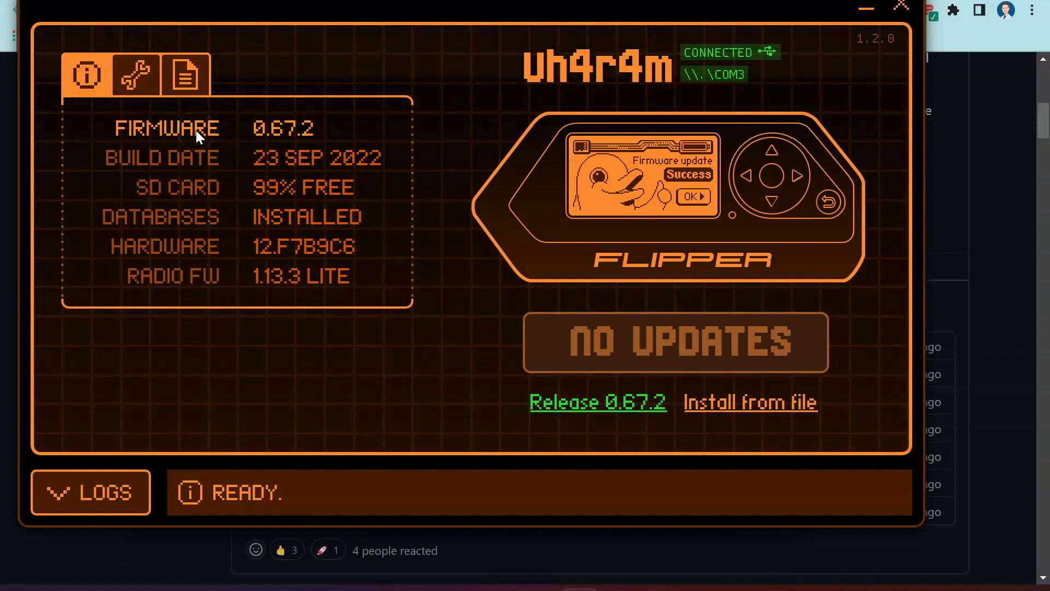
pyautogui.moveTo(541, 267)
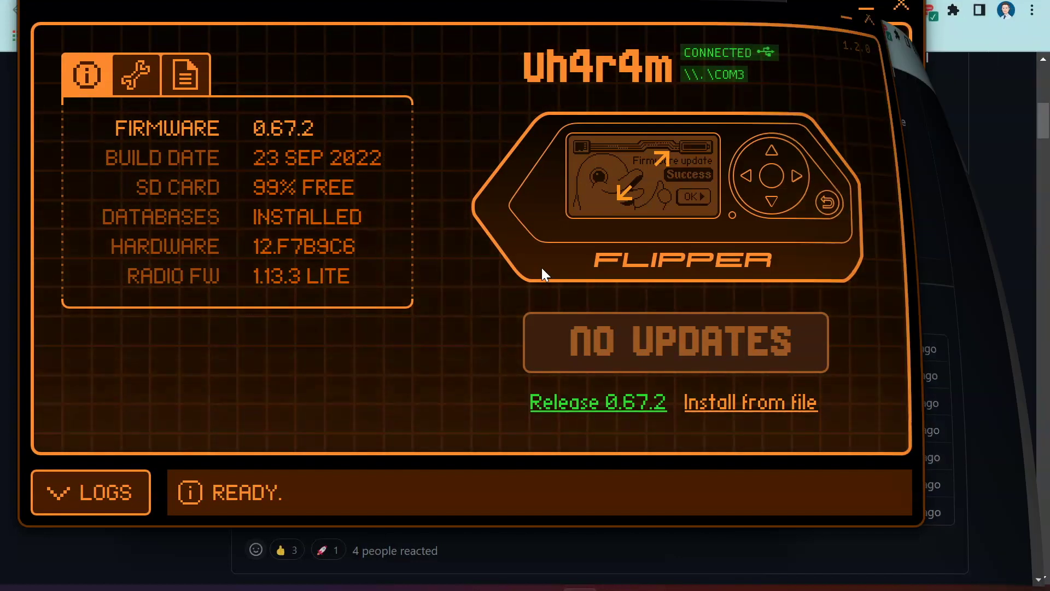
# Open the Unleashed folder and select all files except the flipper-z-f7-update-un1-384685 archive.
pyautogui.click(375, 143)
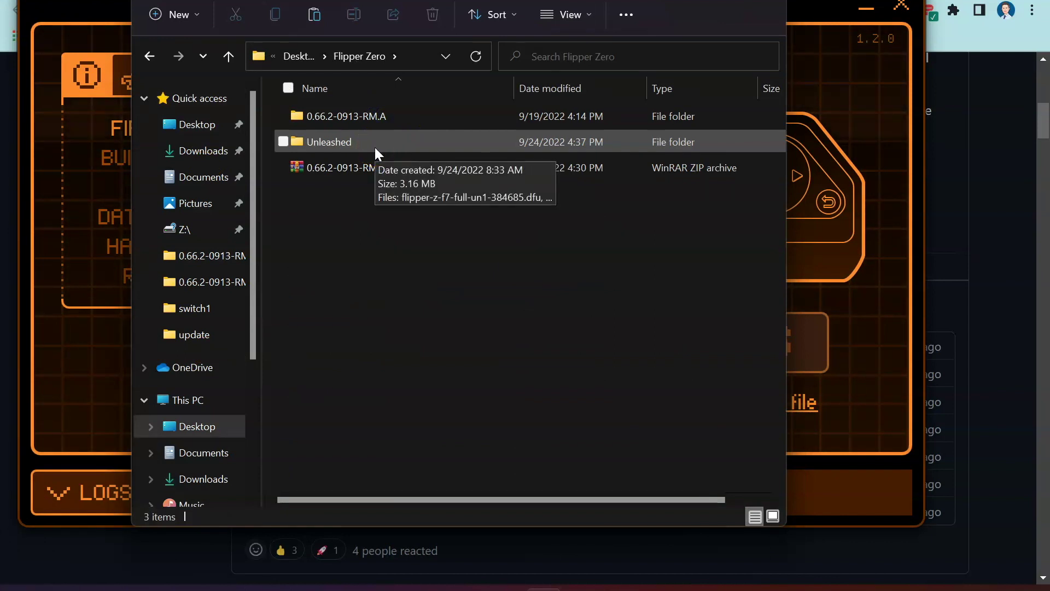
pyautogui.doubleClick(375, 143)
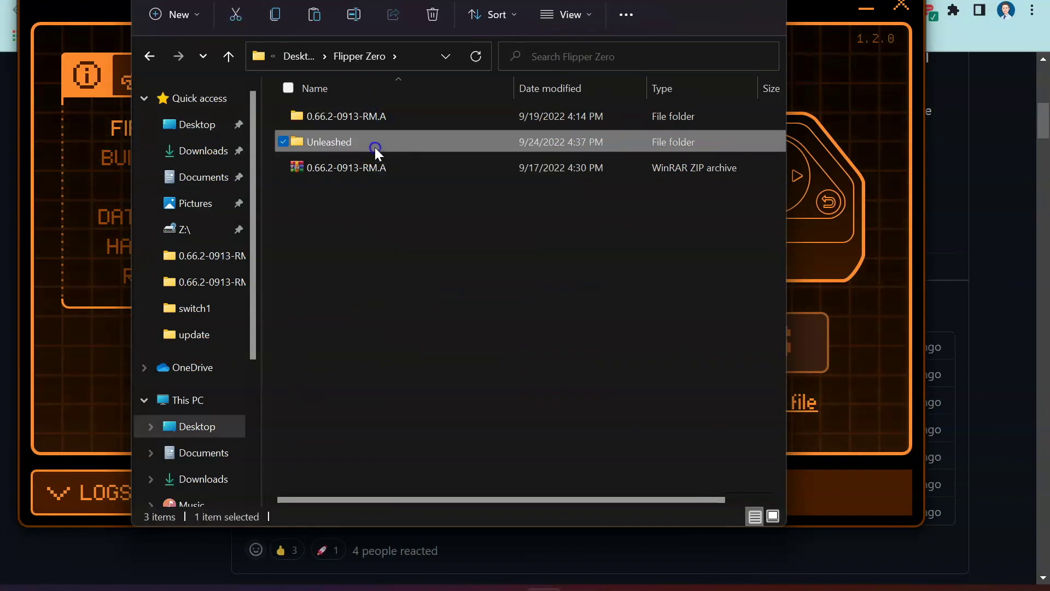
pyautogui.hotkey('ctrl', 'a')
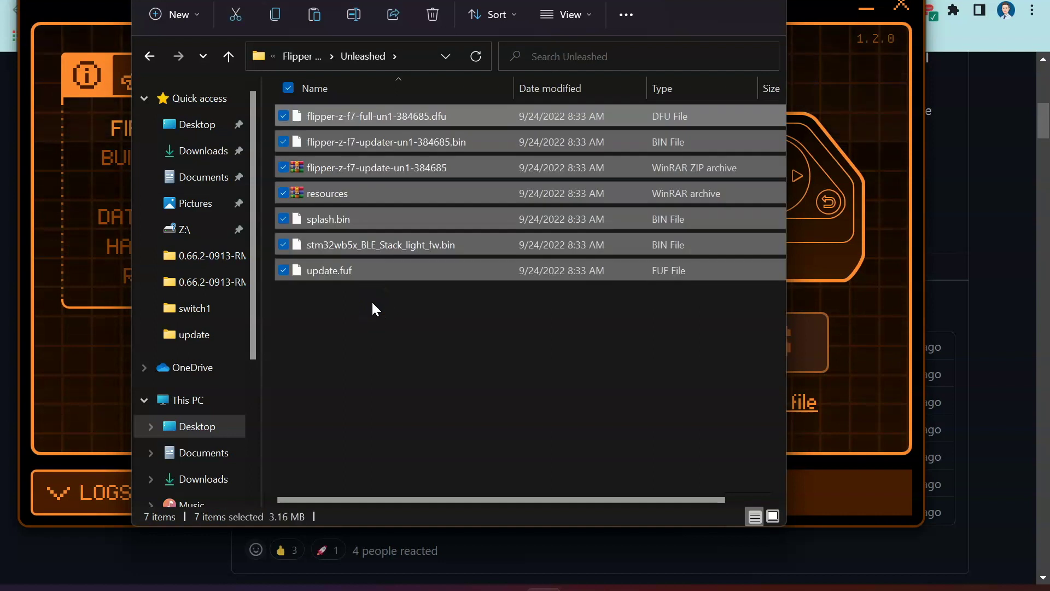
pyautogui.moveTo(385, 157); pyautogui.dragTo(385, 157)
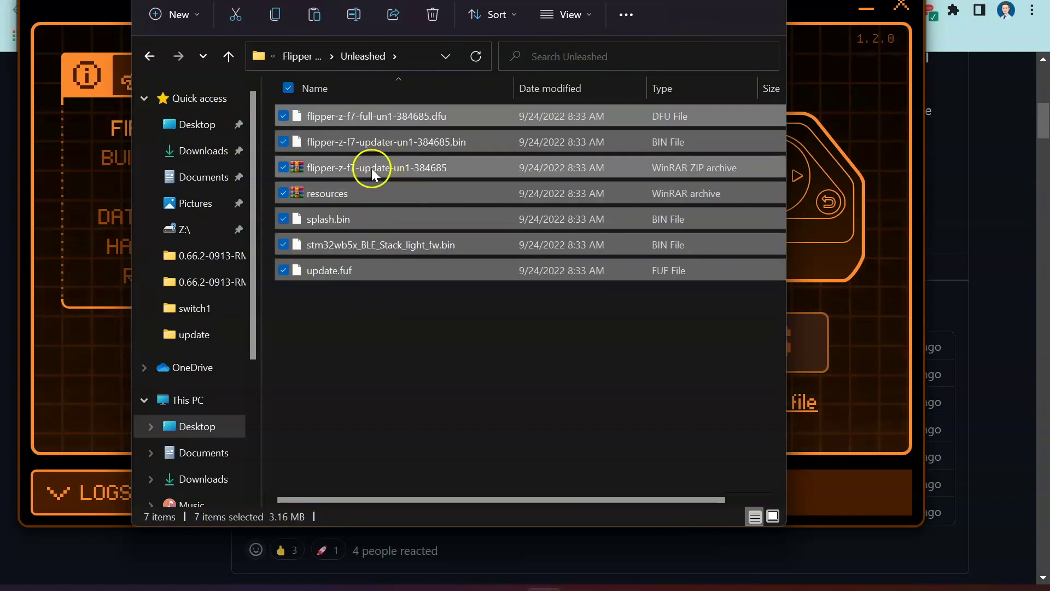
pyautogui.keyDown('ctrl'); pyautogui.click(371, 169); pyautogui.keyUp('ctrl')
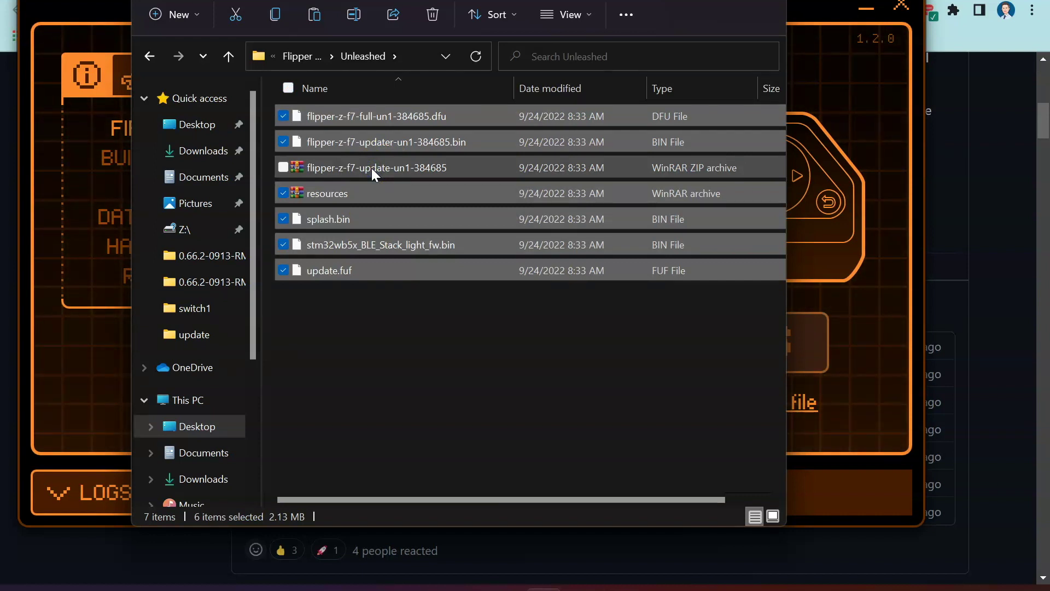
# Delete the f7-update-0.67.2 folder from the update folder on FLIPPER SD (D:).
pyautogui.click(201, 401)
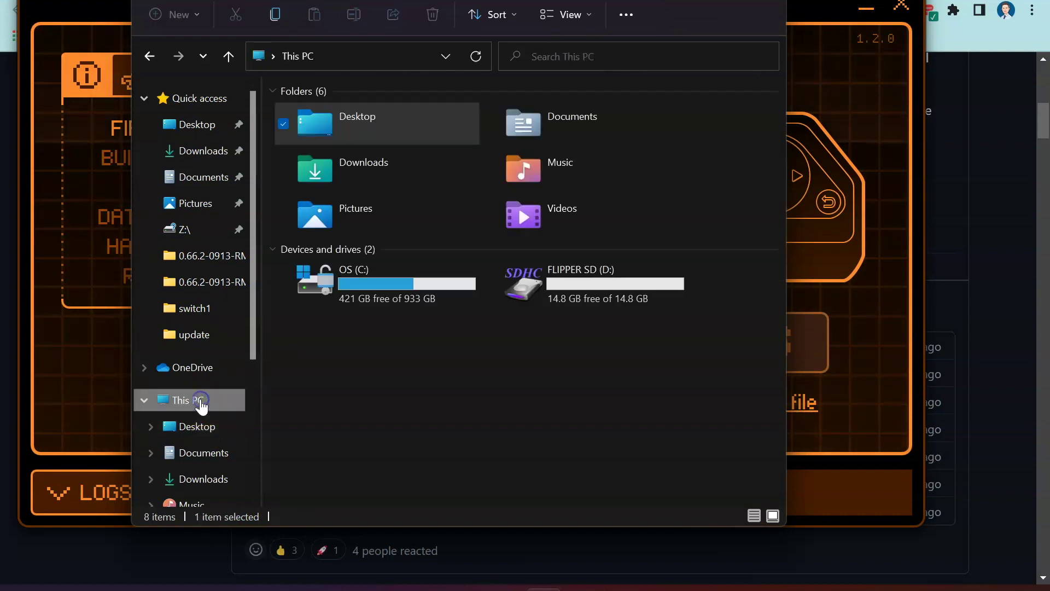
pyautogui.doubleClick(583, 279)
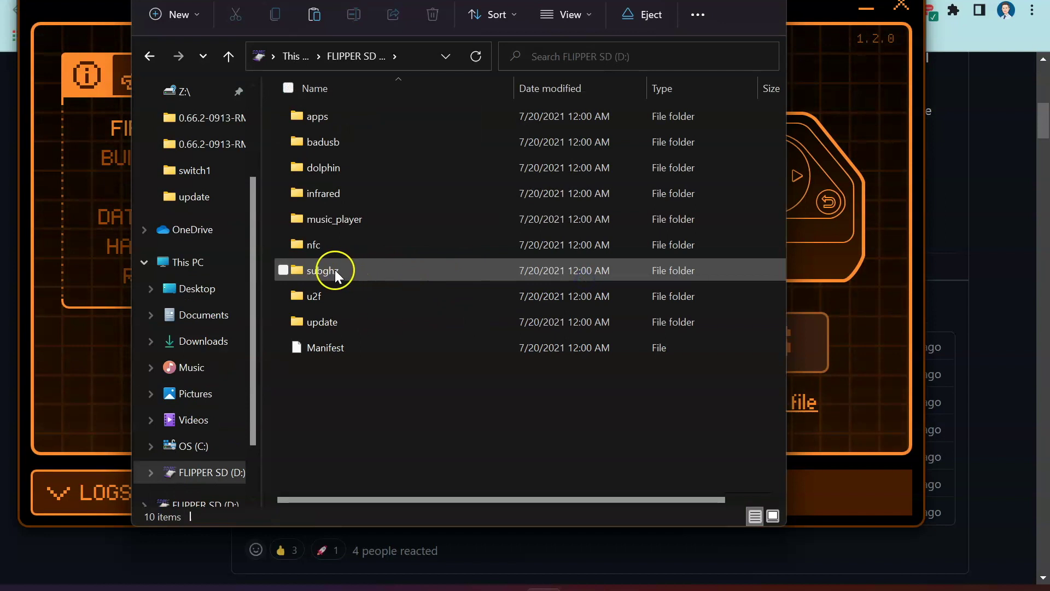
pyautogui.doubleClick(340, 321)
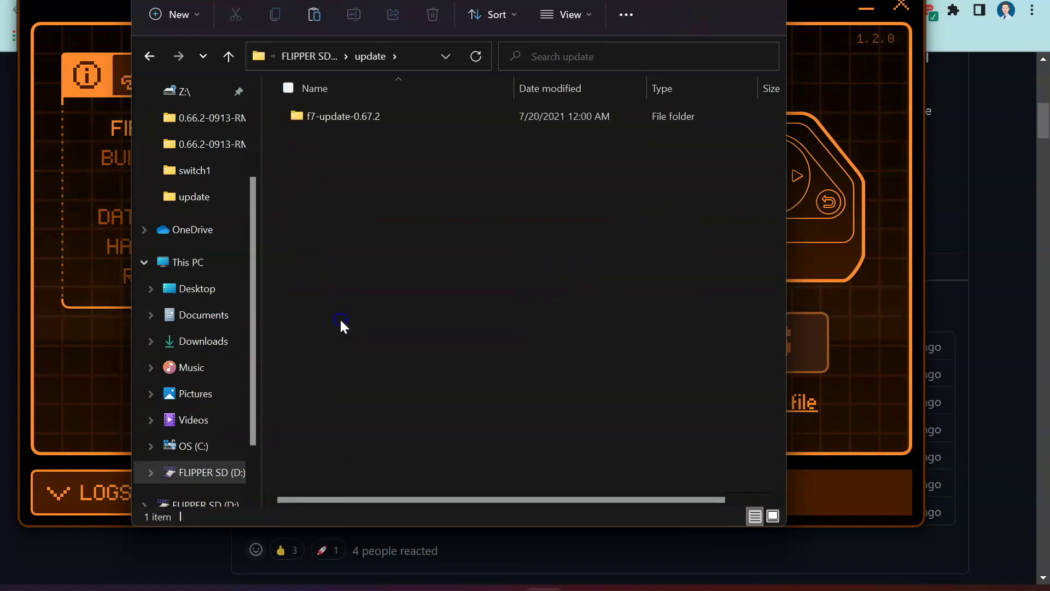
pyautogui.click(384, 120)
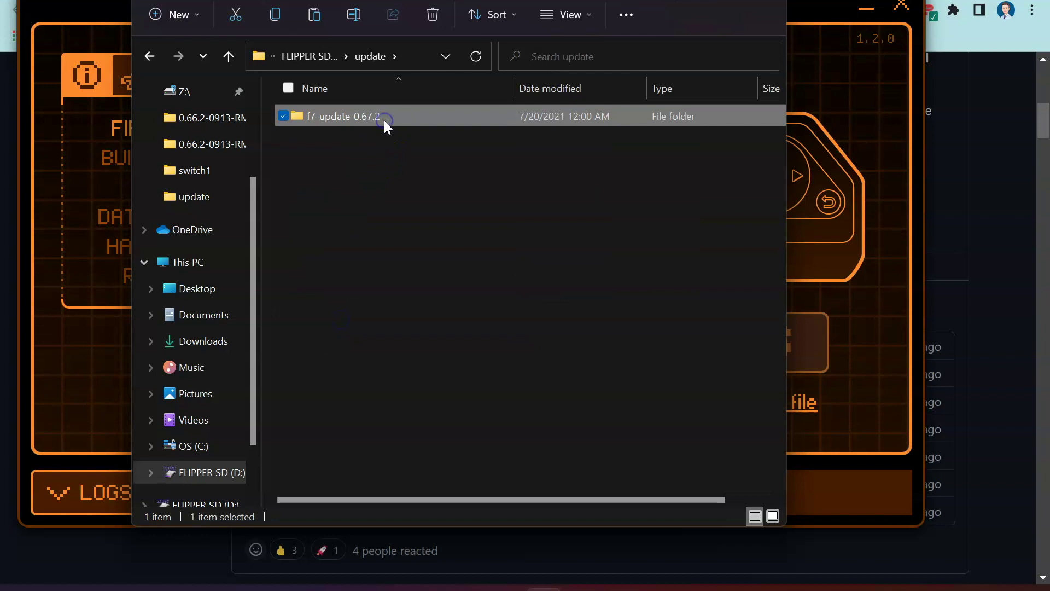
pyautogui.click(430, 20)
pyautogui.click(573, 337)
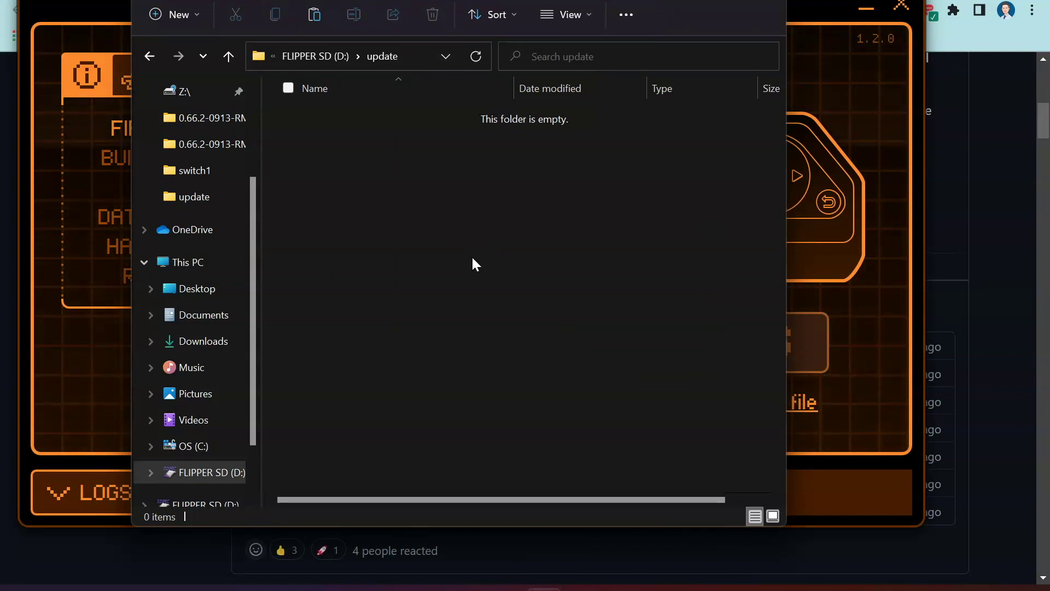
# Select all files in Desktop > Flipper Zero > Unleashed except the update archive.
pyautogui.click(183, 294)
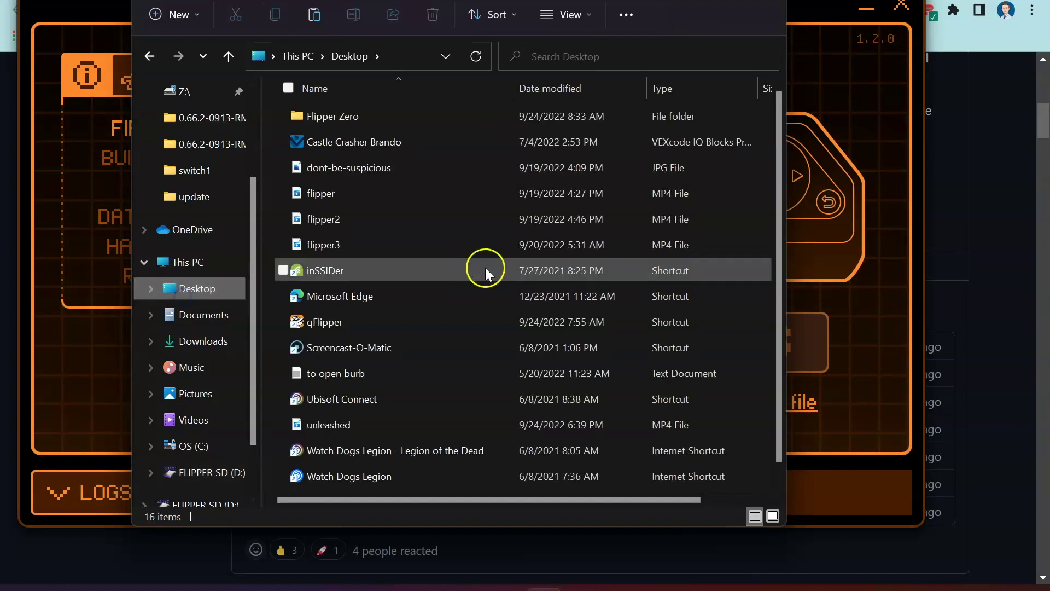
pyautogui.doubleClick(352, 114)
pyautogui.doubleClick(369, 140)
pyautogui.hotkey('ctrl', 'a')
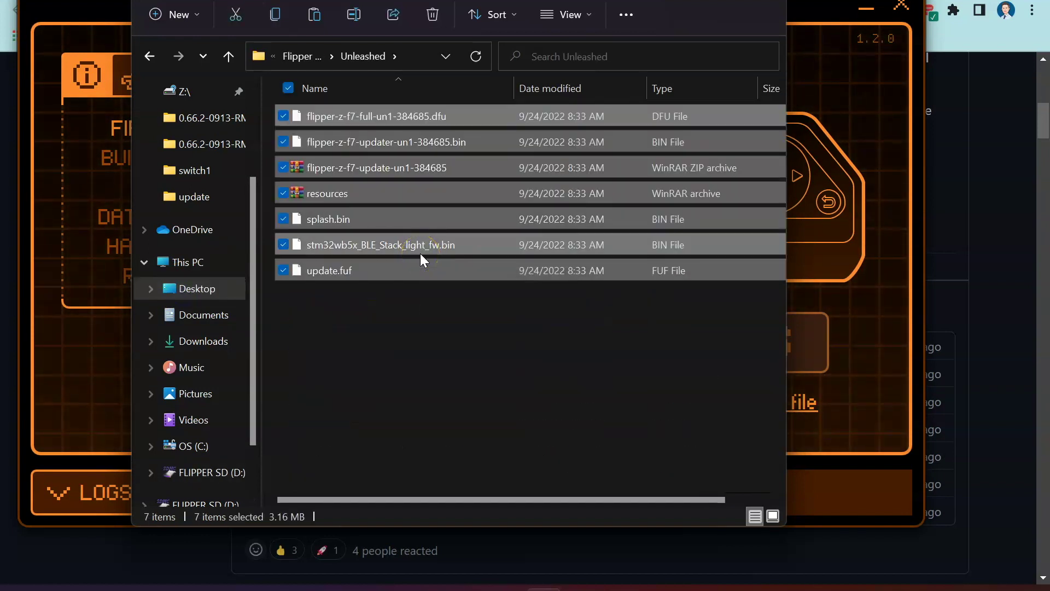
pyautogui.keyDown('ctrl'); pyautogui.click(386, 169); pyautogui.keyUp('ctrl')
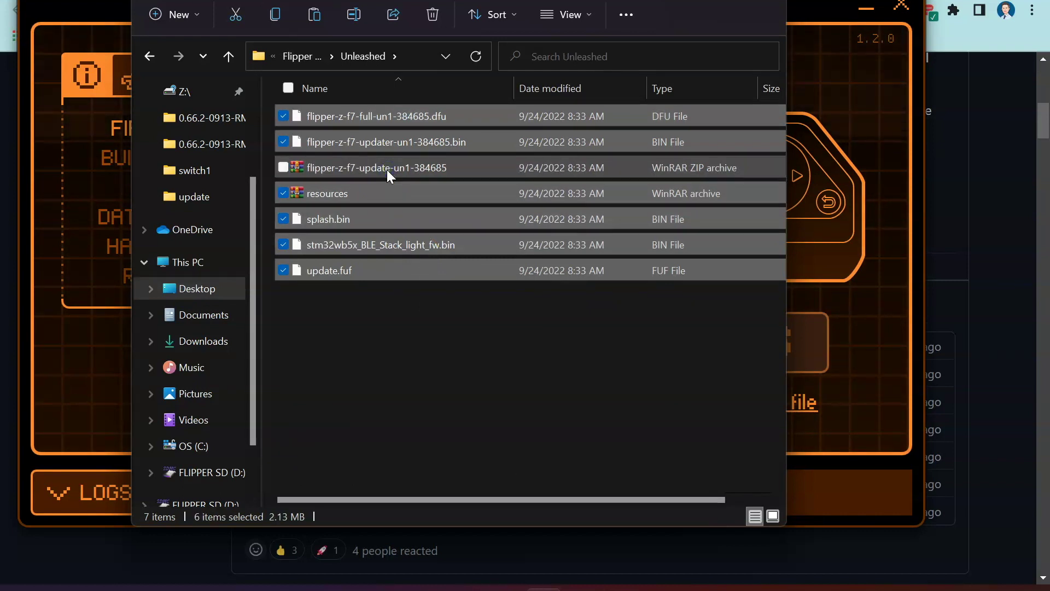
# Paste the six firmware files into the update folder on the FLIPPER SD drive.
pyautogui.click(203, 265)
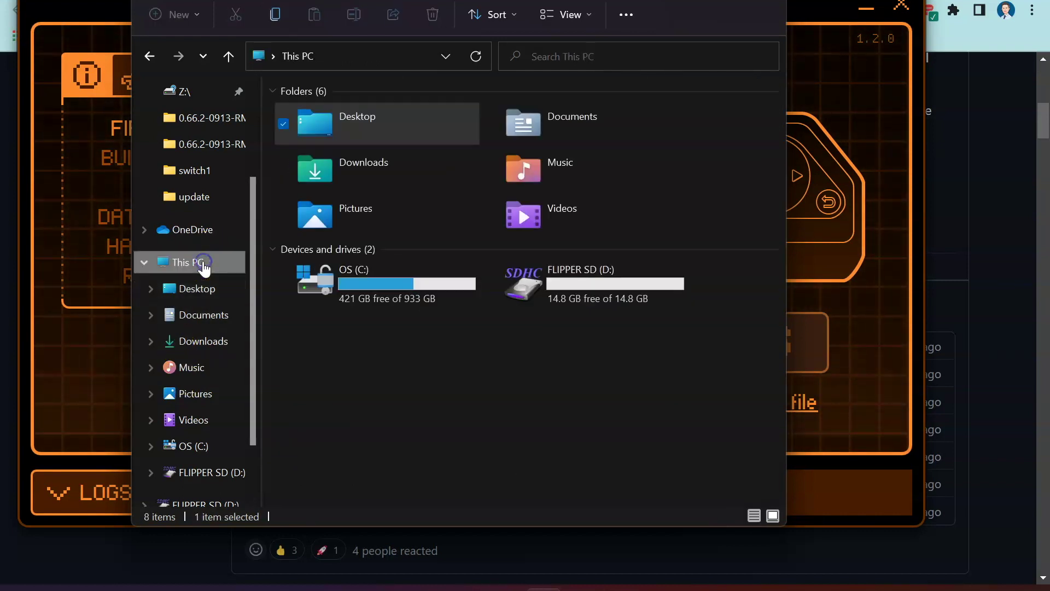
pyautogui.doubleClick(586, 288)
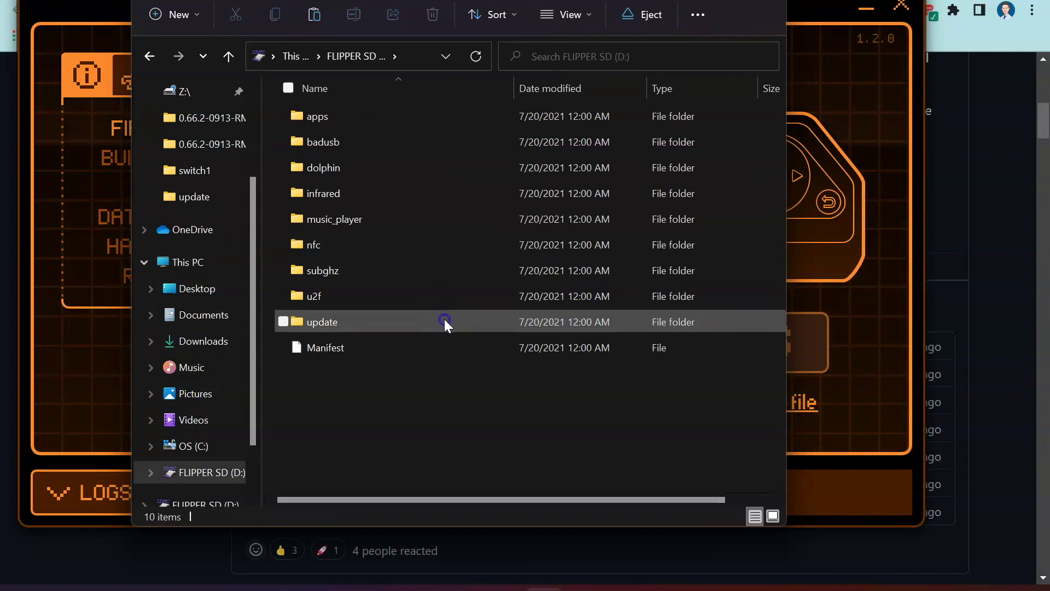
pyautogui.doubleClick(444, 319)
pyautogui.hotkey('ctrl', 'v')
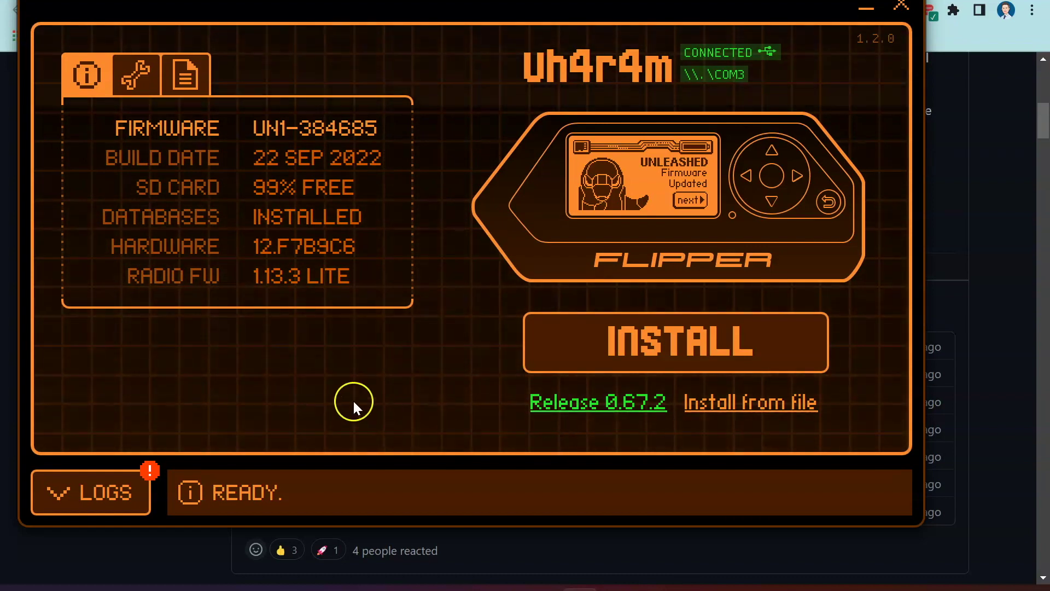
# Enlarge the Flipper's mirrored screen in qFlipper for remote control.
pyautogui.moveTo(651, 176)
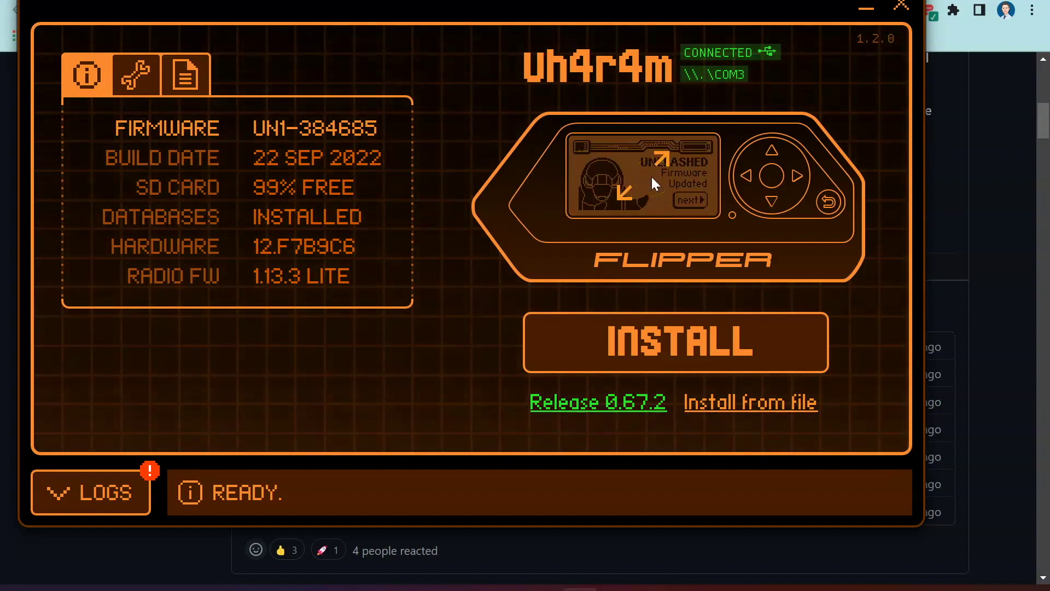
pyautogui.moveTo(267, 146)
pyautogui.mouseDown()
pyautogui.moveTo(258, 140)
pyautogui.moveTo(286, 139)
pyautogui.mouseUp()
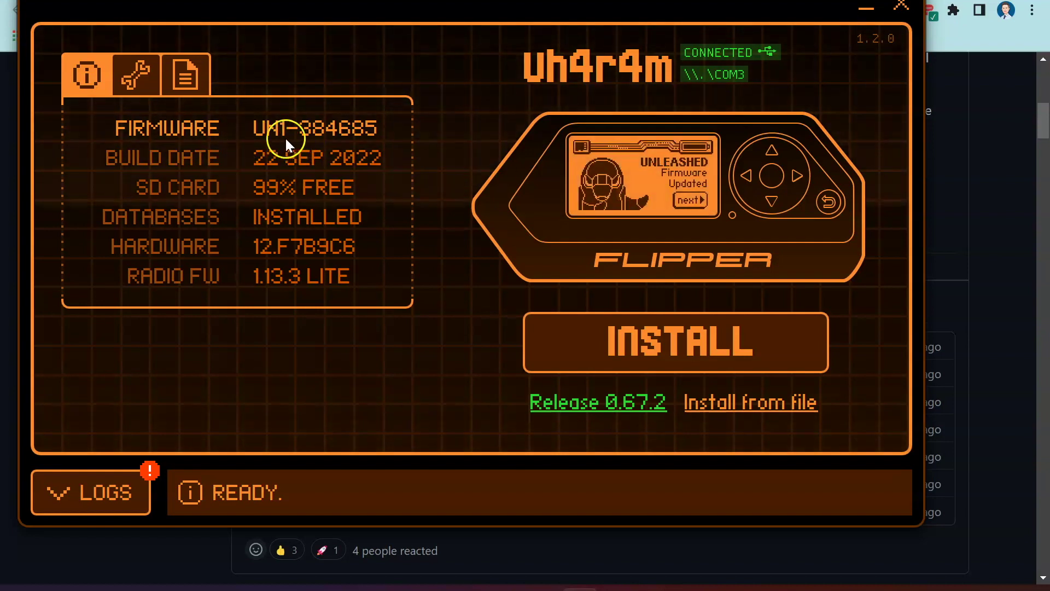
pyautogui.click(626, 173)
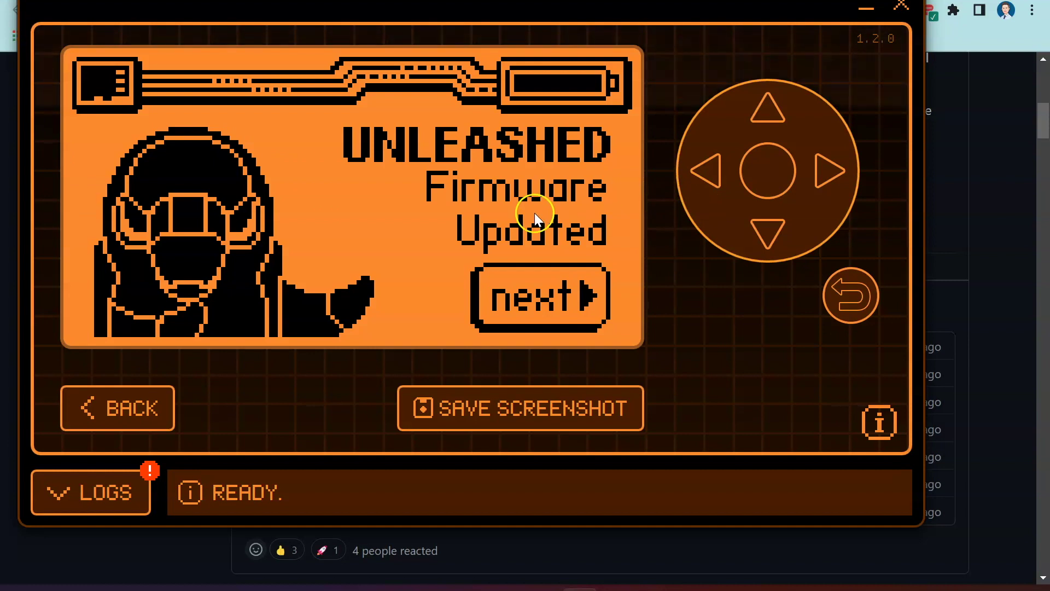
# Advance through the Unleashed intro slides and skip the dolphin animation.
pyautogui.click(723, 215)
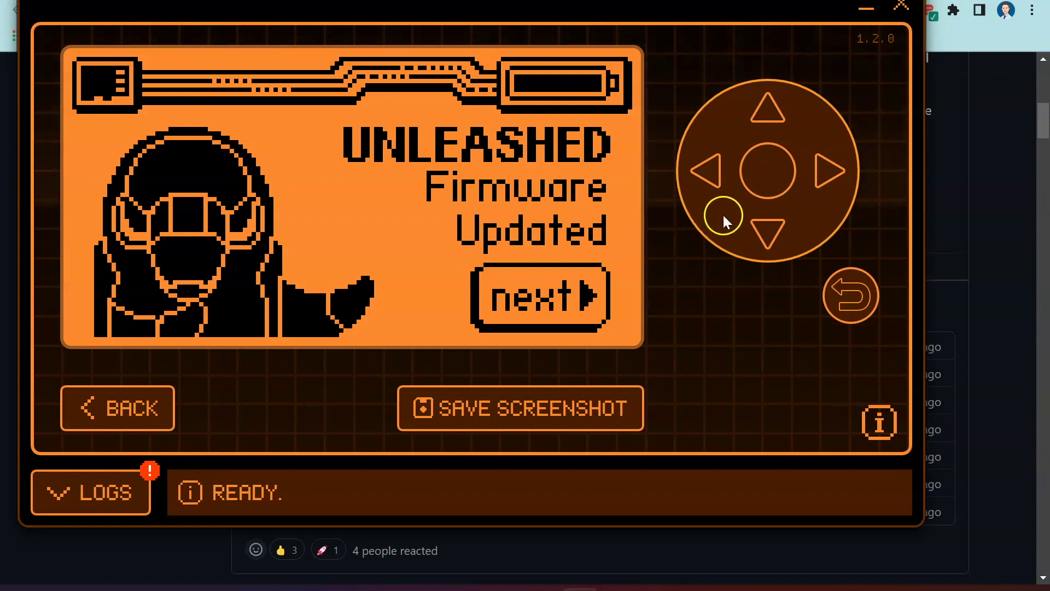
pyautogui.click(830, 167)
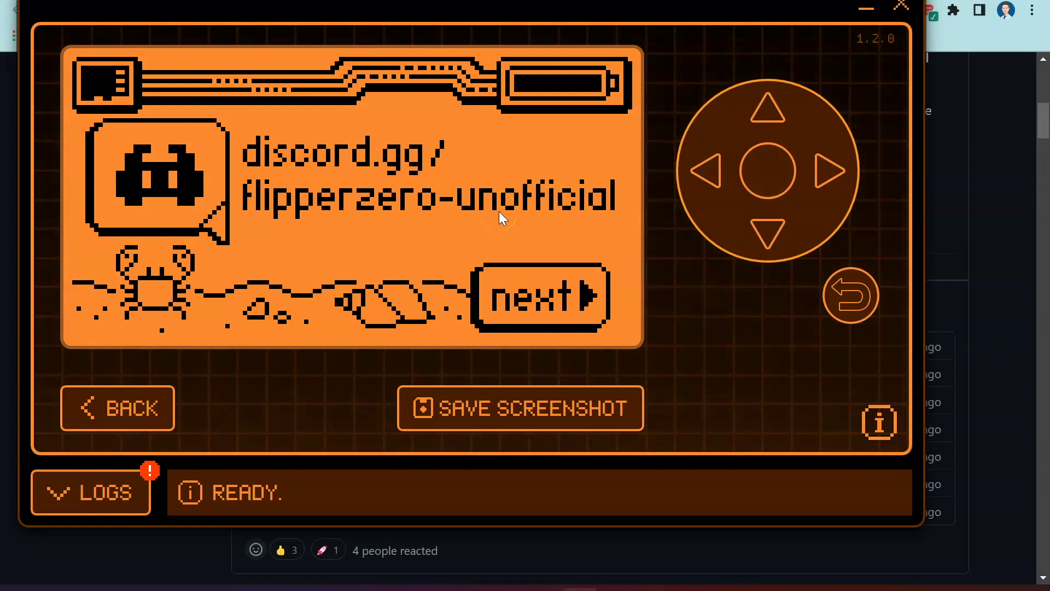
pyautogui.click(830, 173)
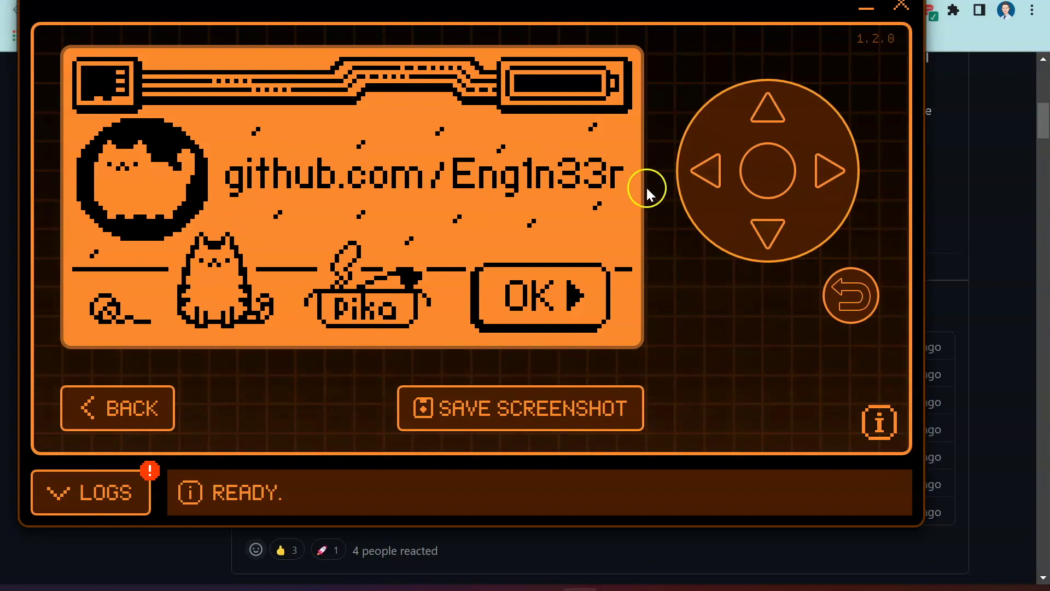
pyautogui.click(838, 169)
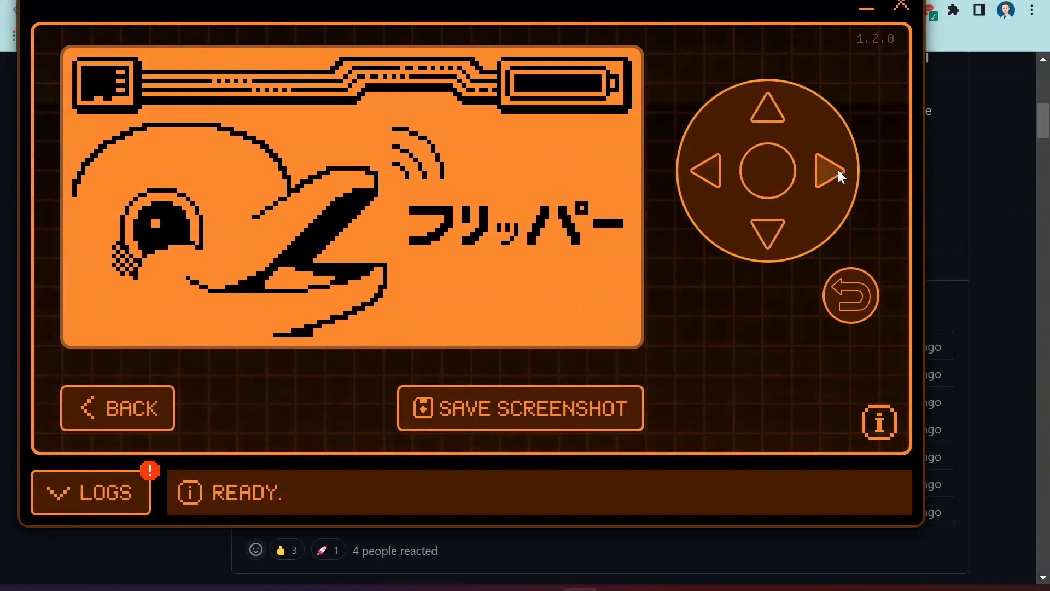
pyautogui.click(780, 164)
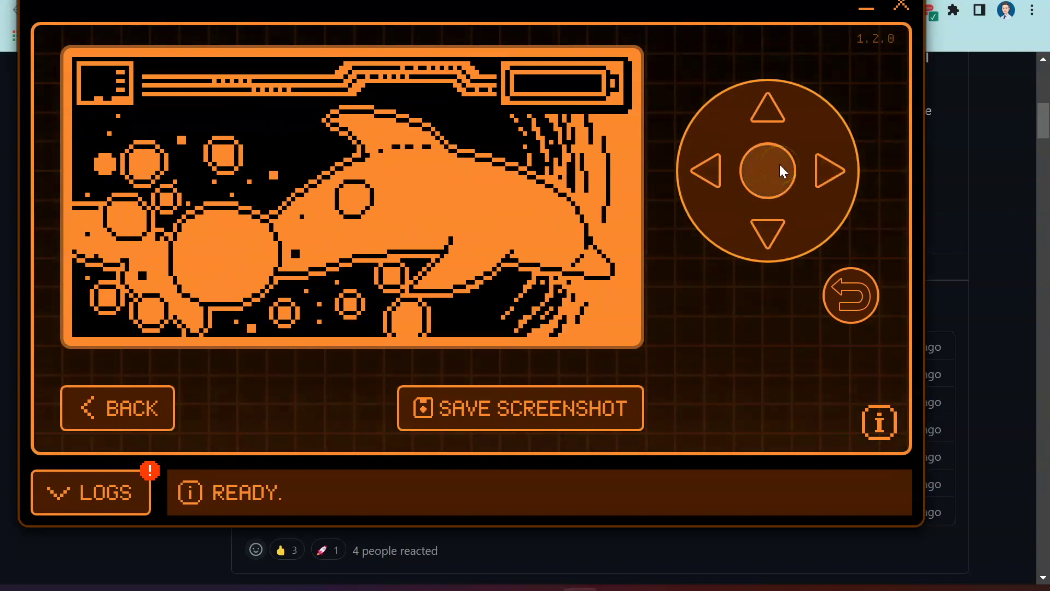
pyautogui.click(779, 164)
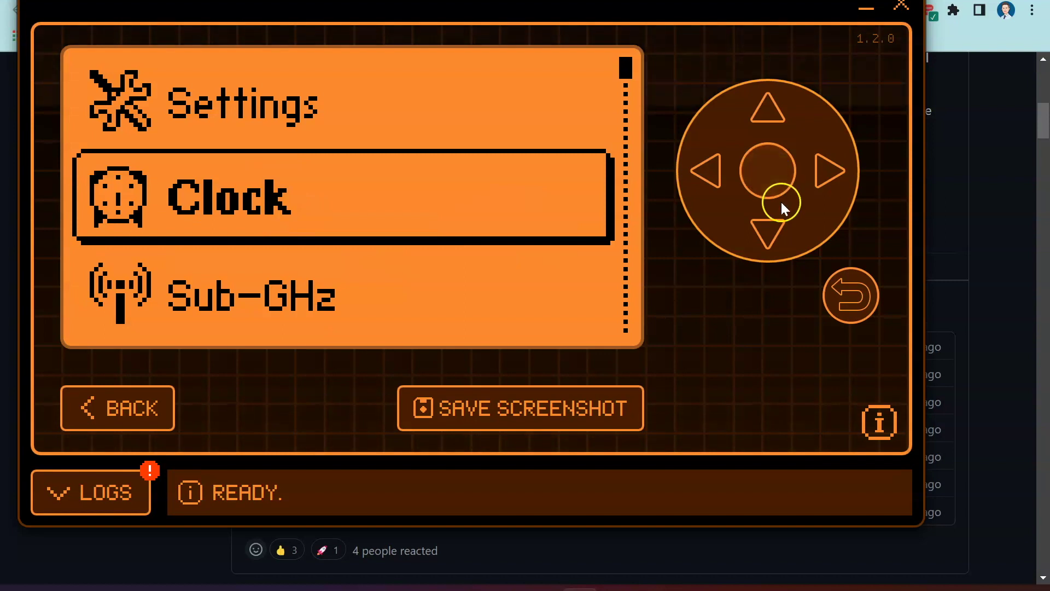
# Open Sub-GHz Read's config and lower the frequency to 418.00.
pyautogui.click(766, 234)
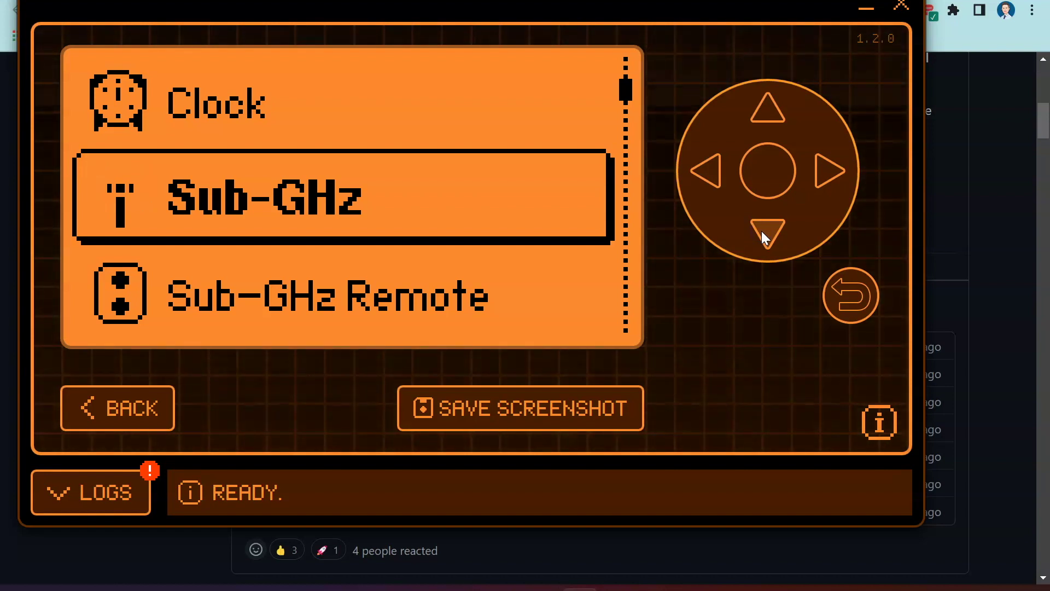
pyautogui.click(783, 186)
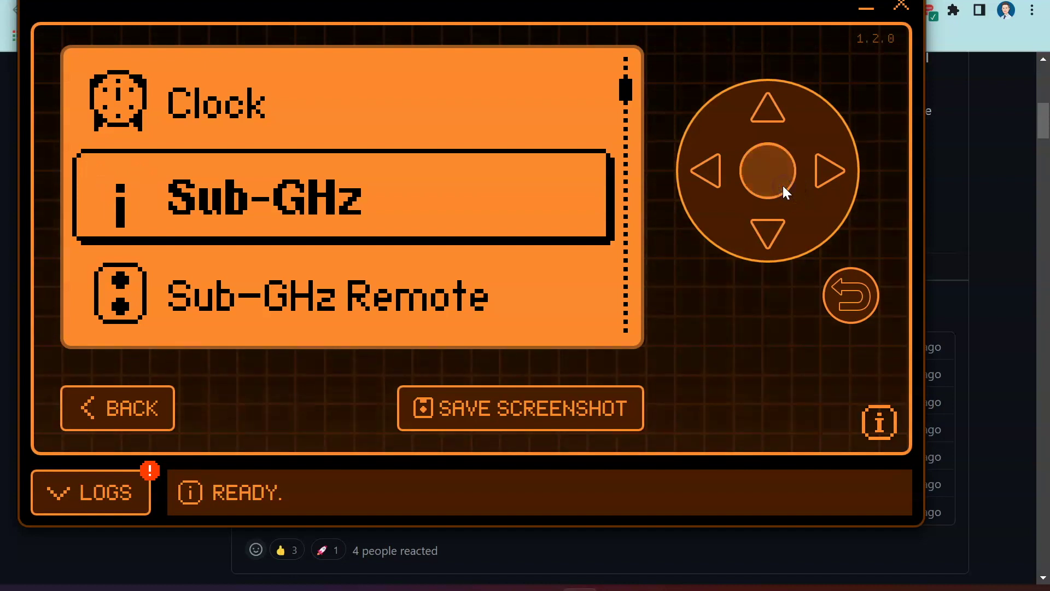
pyautogui.click(757, 166)
pyautogui.click(714, 166)
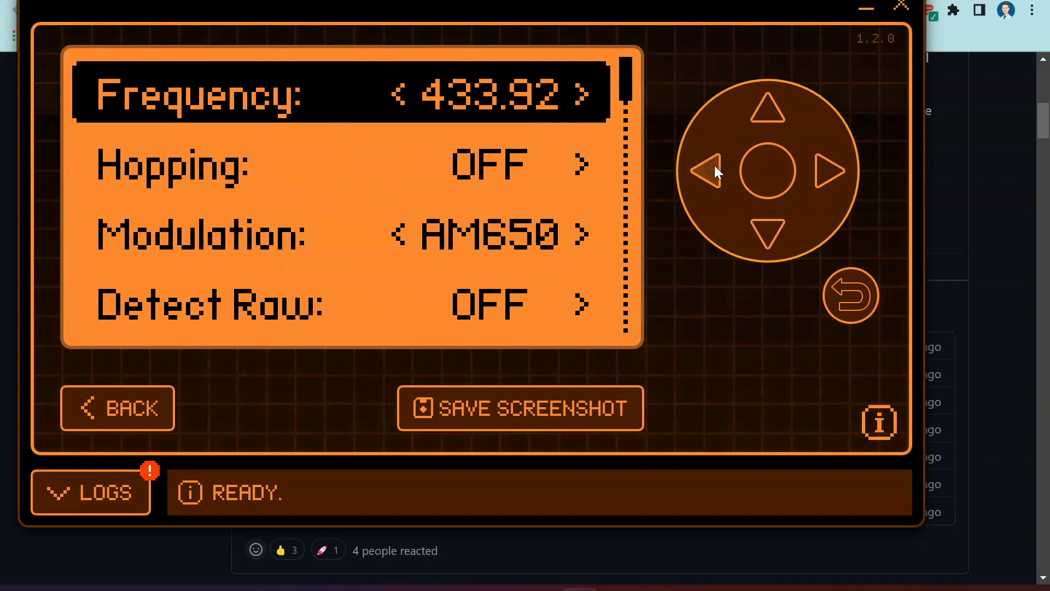
pyautogui.click(704, 170)
pyautogui.click(705, 172)
pyautogui.click(706, 172)
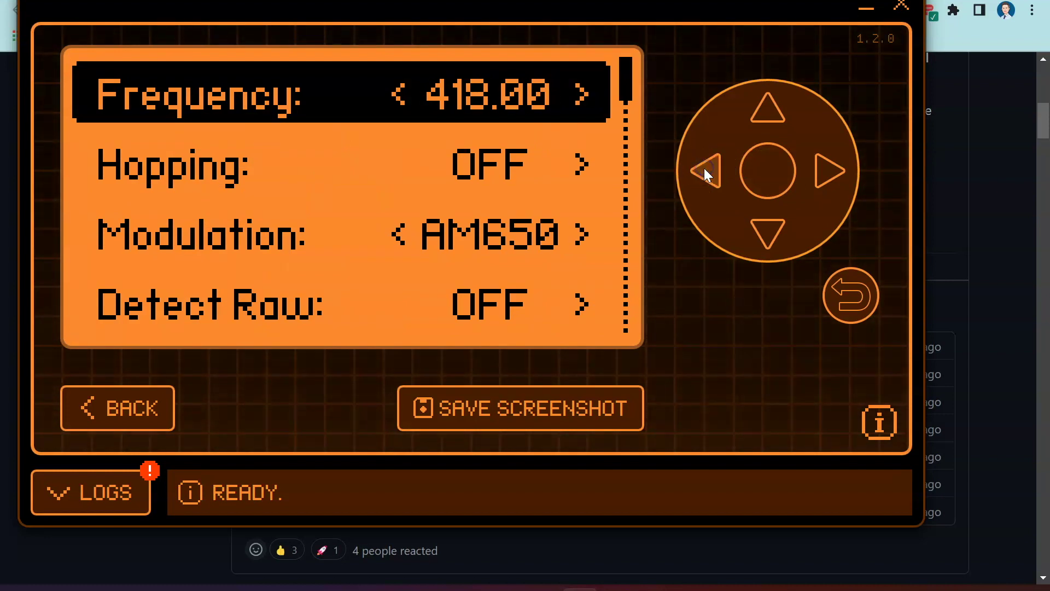
# Step through Hopping, Modulation, Detect Raw and RSSI settings, then stop scanning at the Sub-GHz menu.
pyautogui.click(754, 225)
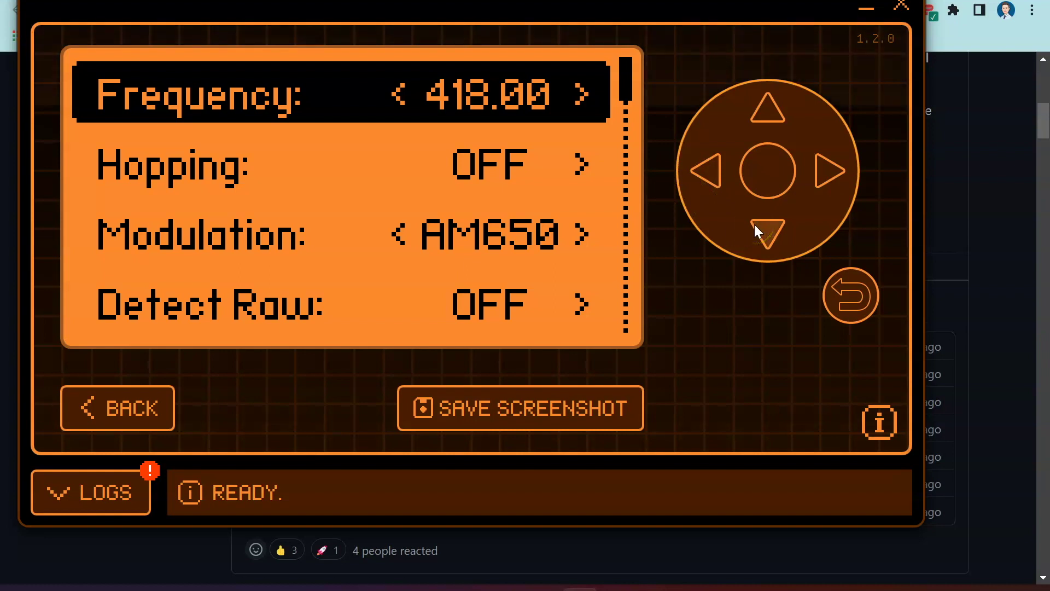
pyautogui.click(754, 224)
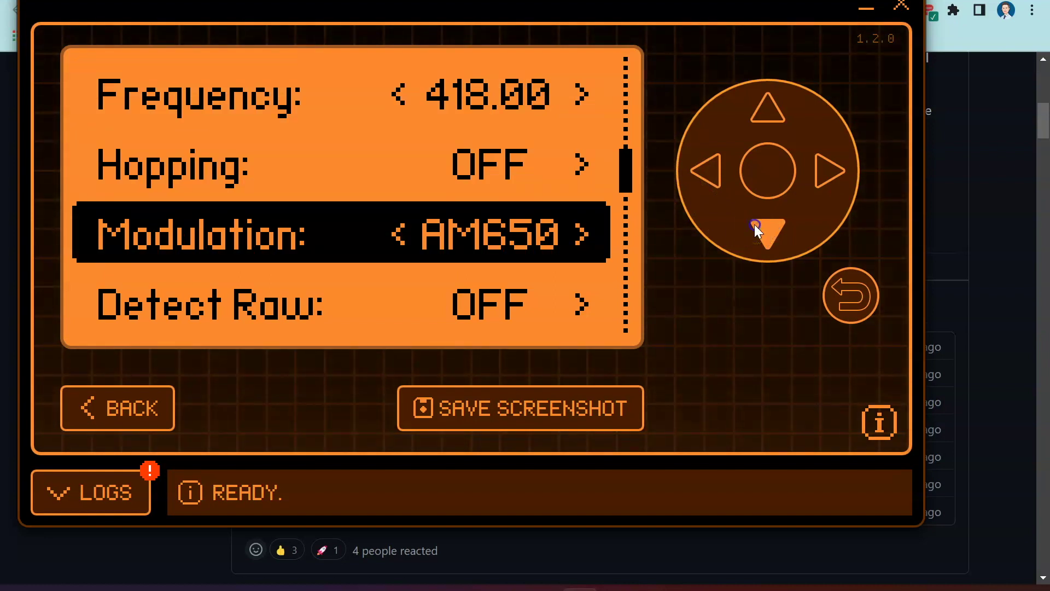
pyautogui.click(754, 224)
pyautogui.click(753, 224)
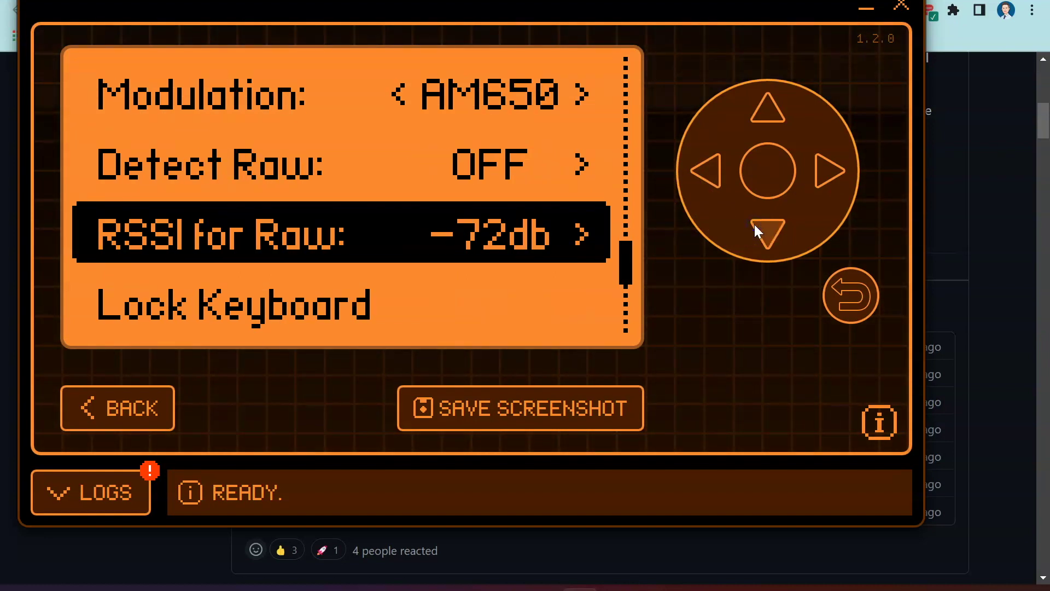
pyautogui.click(842, 291)
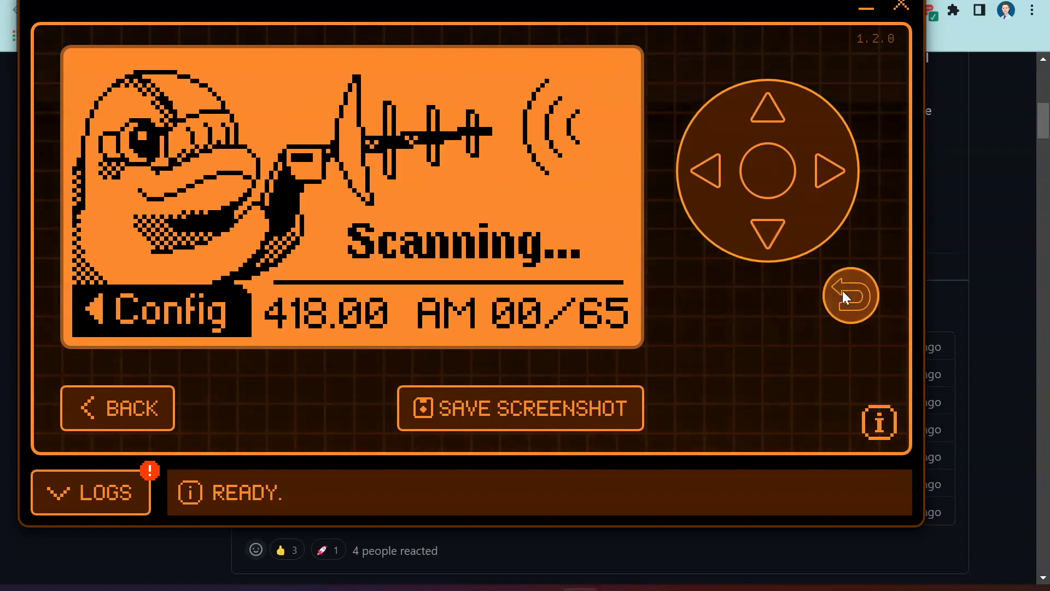
pyautogui.click(809, 282)
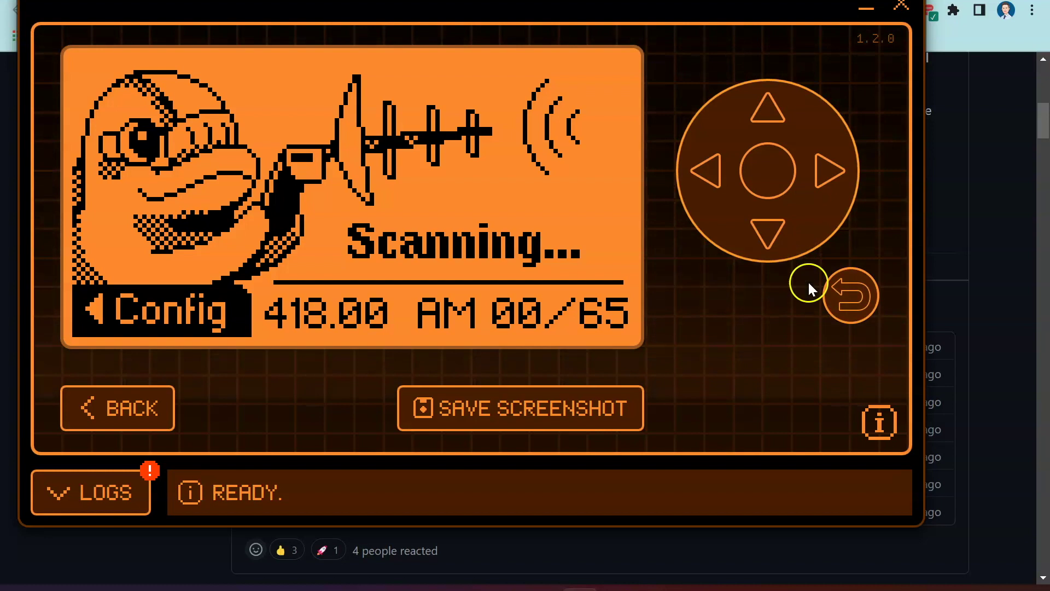
pyautogui.click(842, 293)
pyautogui.click(760, 211)
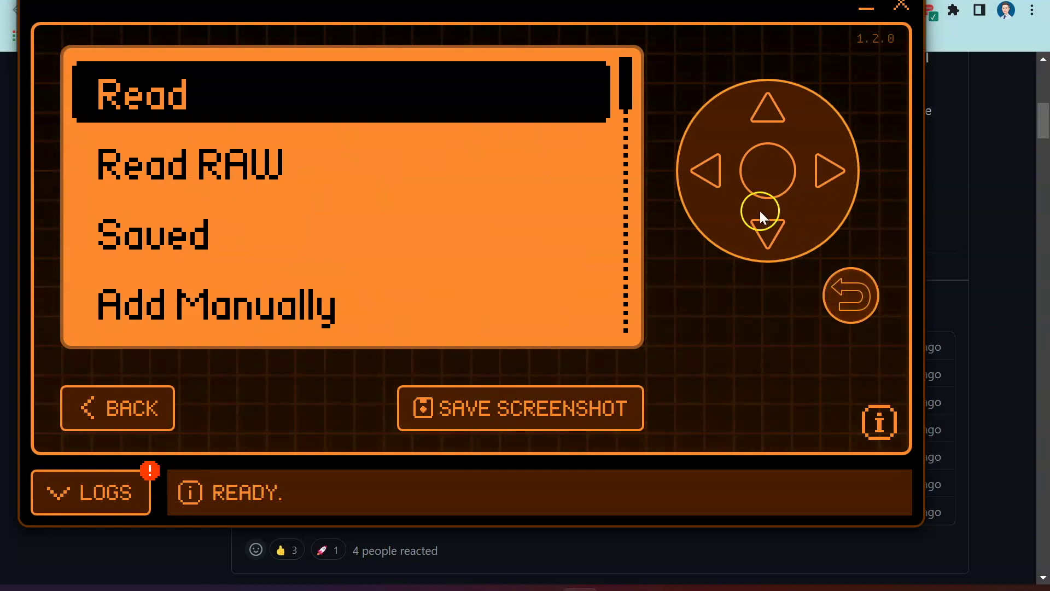
# Start a 125 kHz RFID read, then back out to the main menu.
pyautogui.click(846, 290)
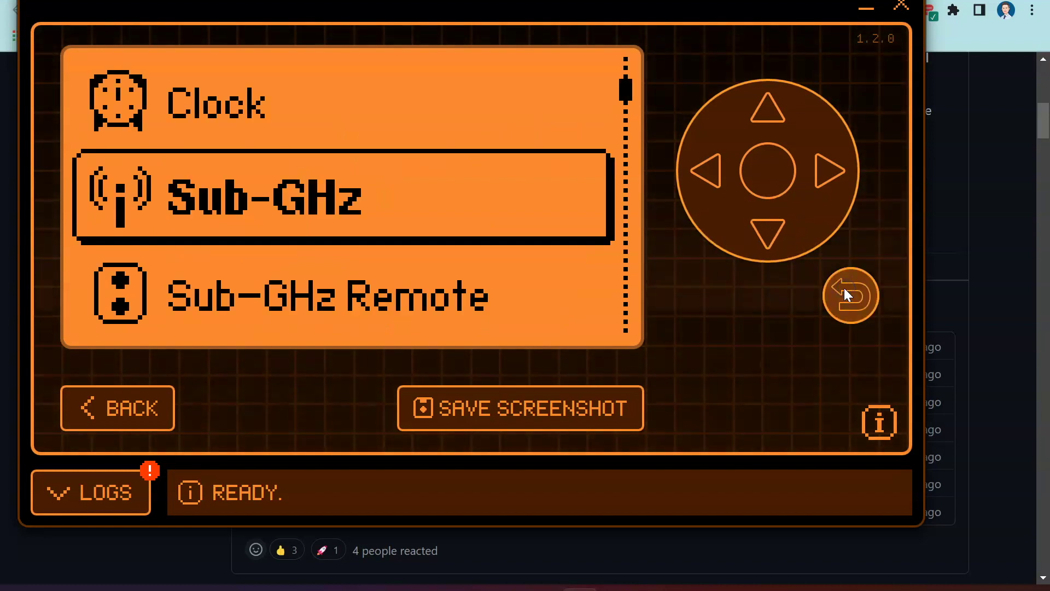
pyautogui.click(764, 242)
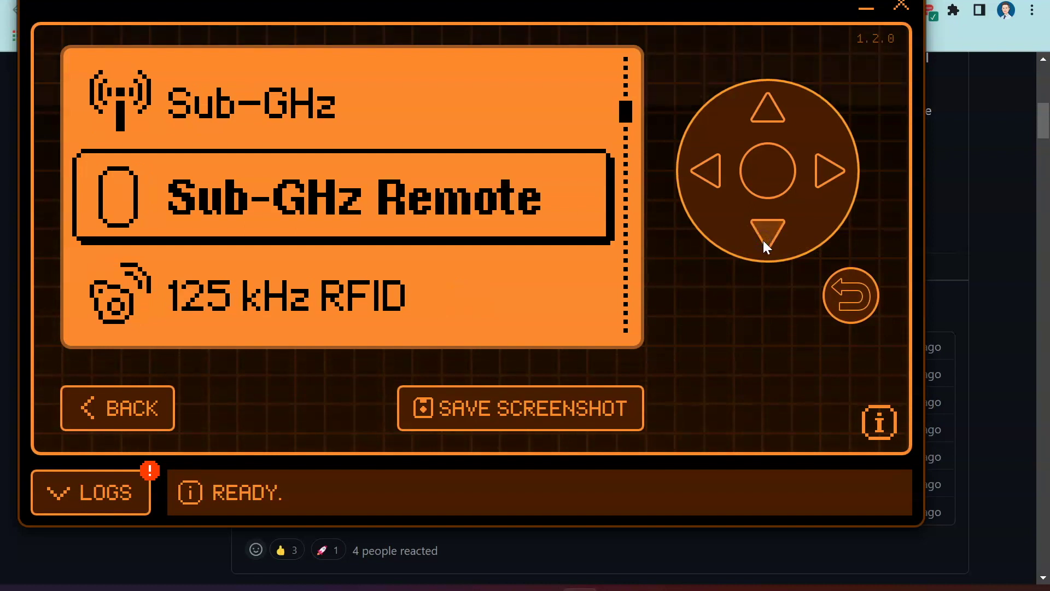
pyautogui.click(764, 242)
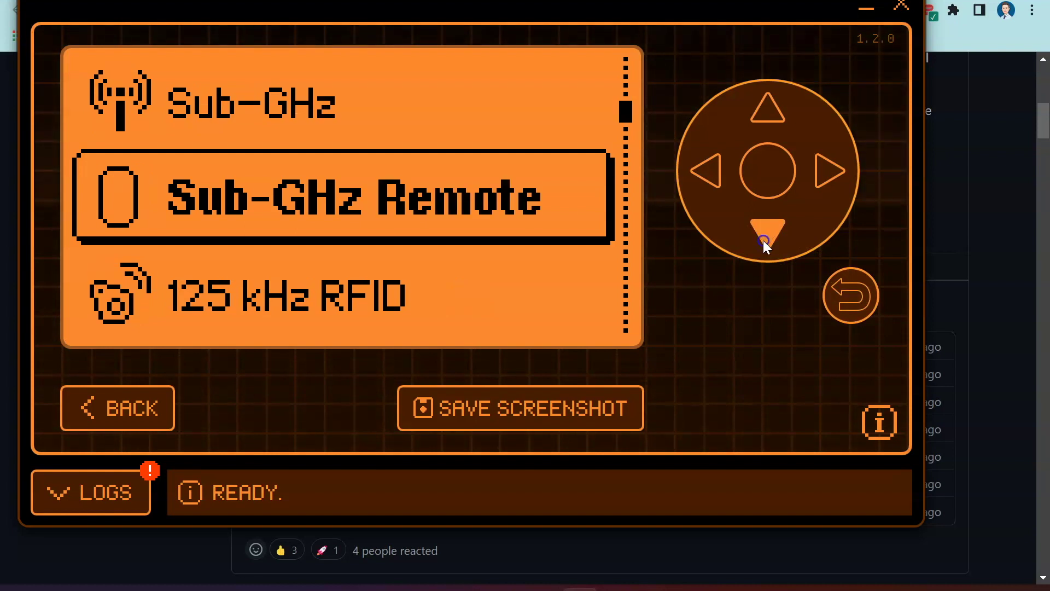
pyautogui.click(769, 182)
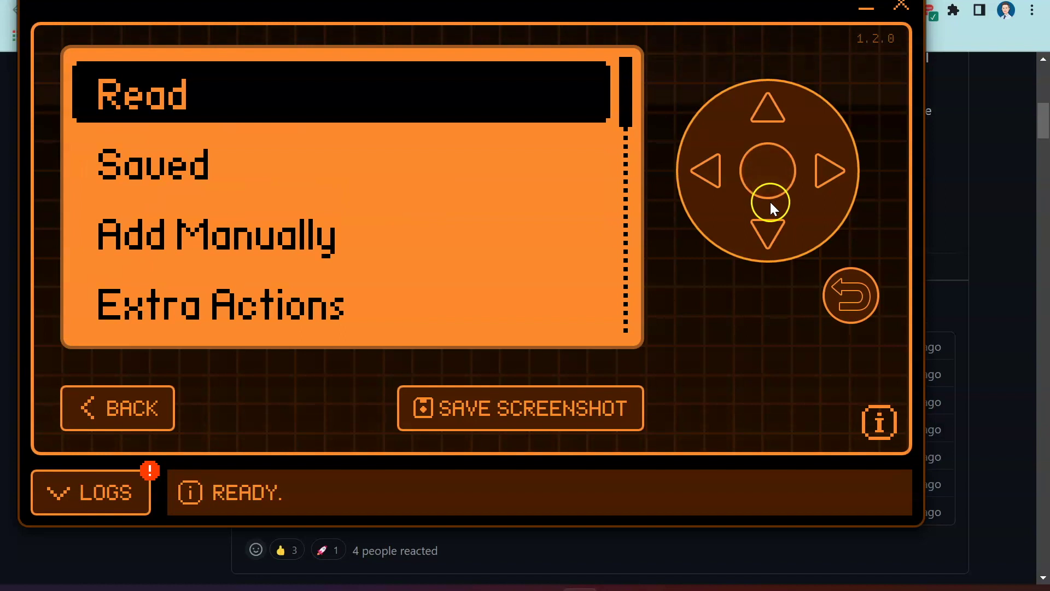
pyautogui.click(770, 197)
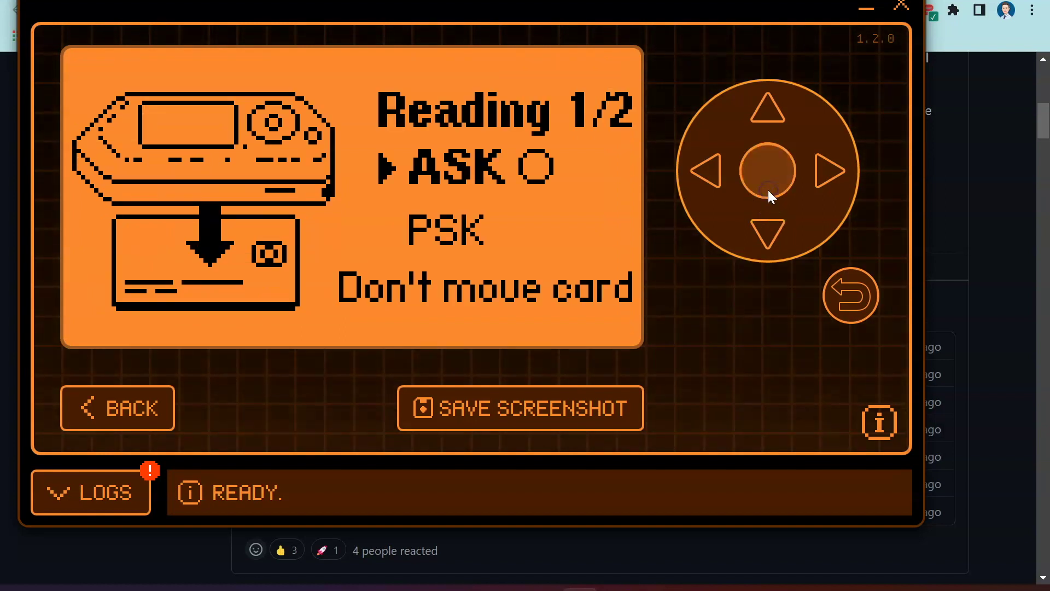
pyautogui.click(845, 278)
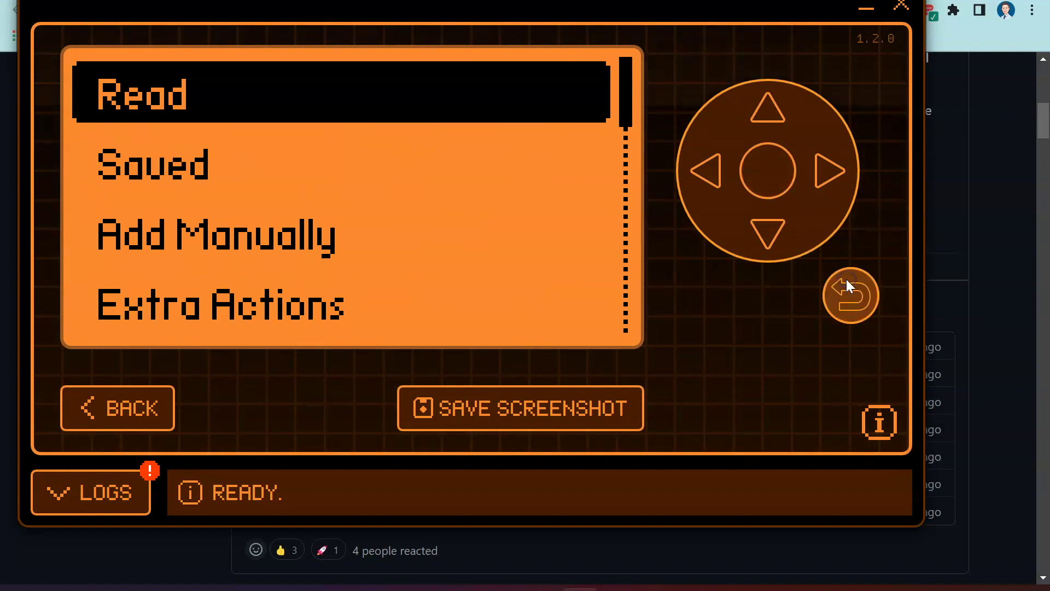
pyautogui.click(845, 279)
# Scroll the main menu down to Bad USB and back up to Sub-GHz Remote.
pyautogui.click(757, 225)
pyautogui.click(757, 225)
pyautogui.click(757, 225)
pyautogui.click(758, 228)
pyautogui.click(758, 228)
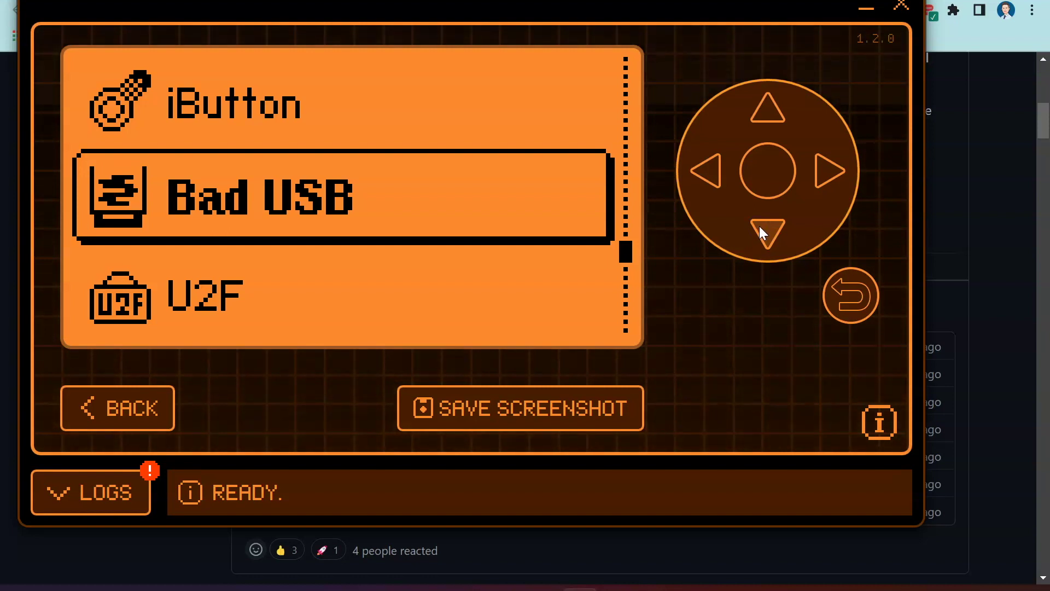
pyautogui.click(780, 129)
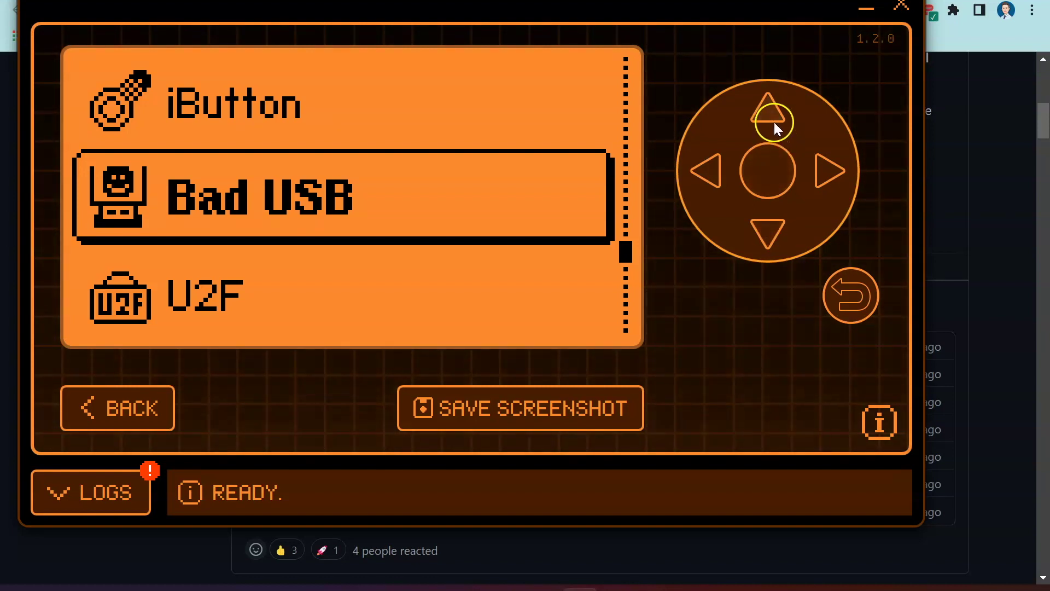
pyautogui.click(773, 122)
pyautogui.click(773, 123)
pyautogui.click(773, 122)
pyautogui.click(773, 123)
pyautogui.click(773, 123)
pyautogui.click(773, 123)
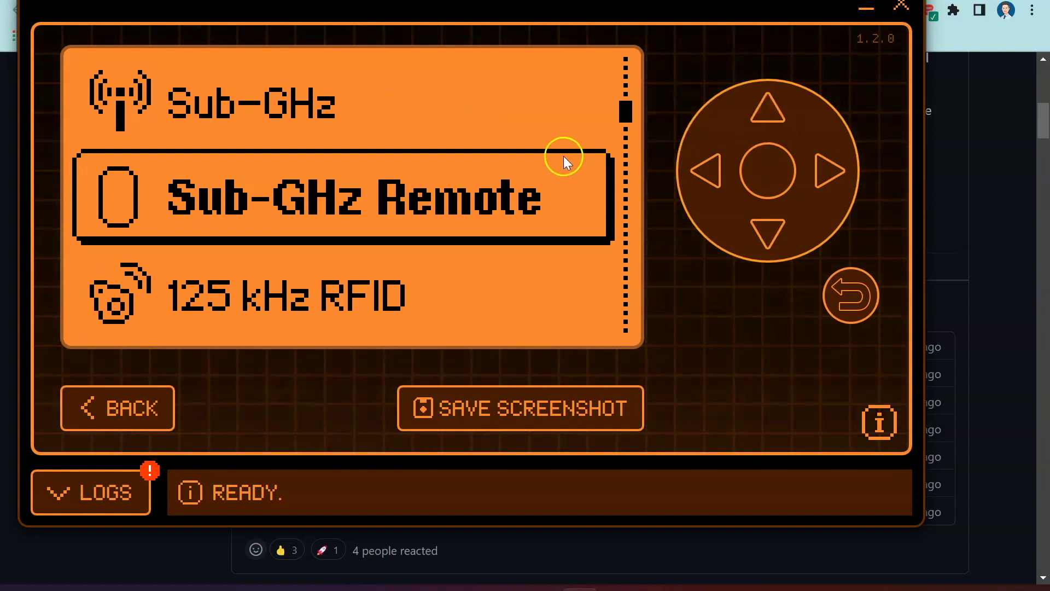